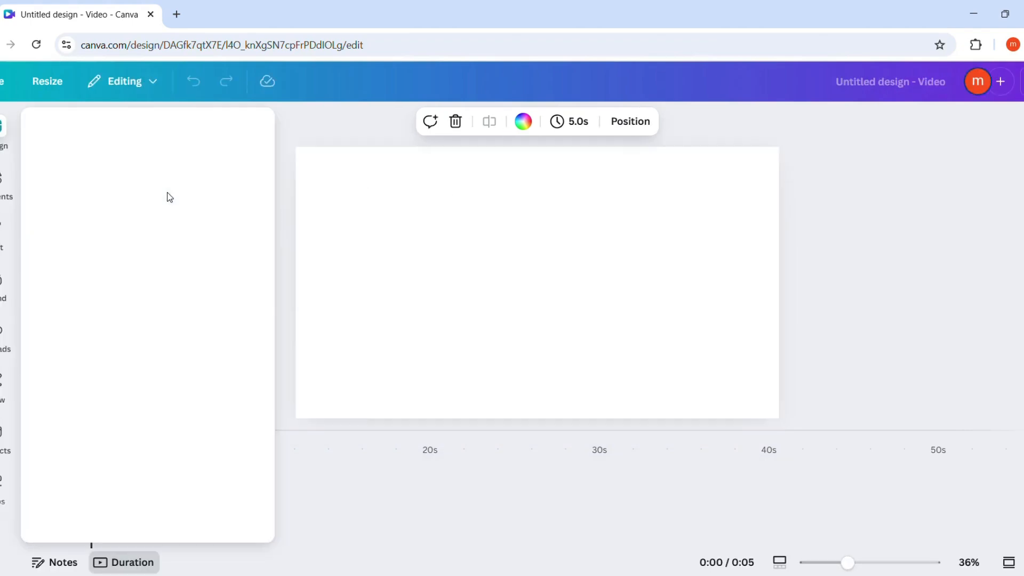
# Step: Search the elements library for "spiral background"
pyautogui.click(6, 193)
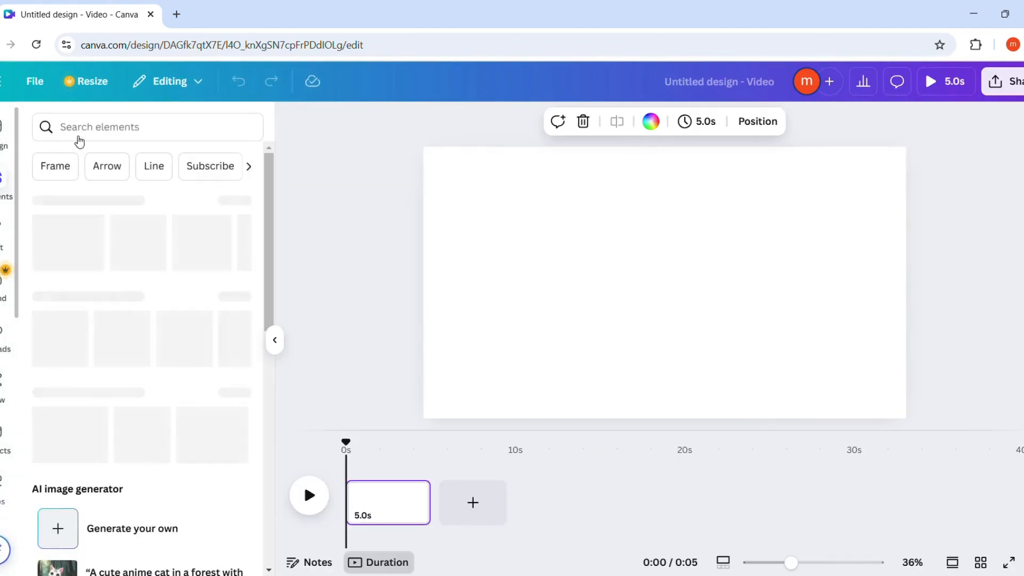
pyautogui.click(102, 130)
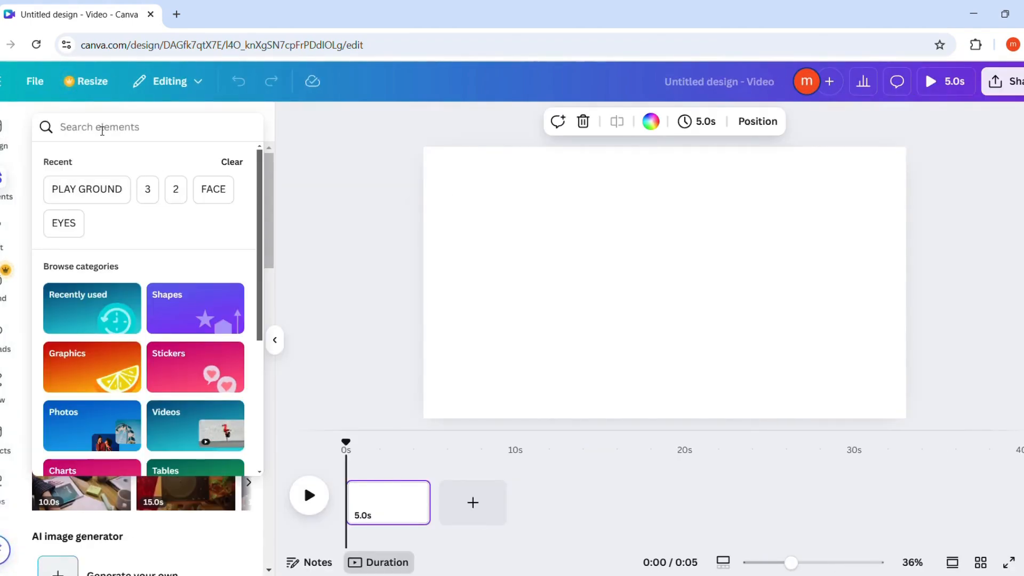
pyautogui.write('SPIRAL')
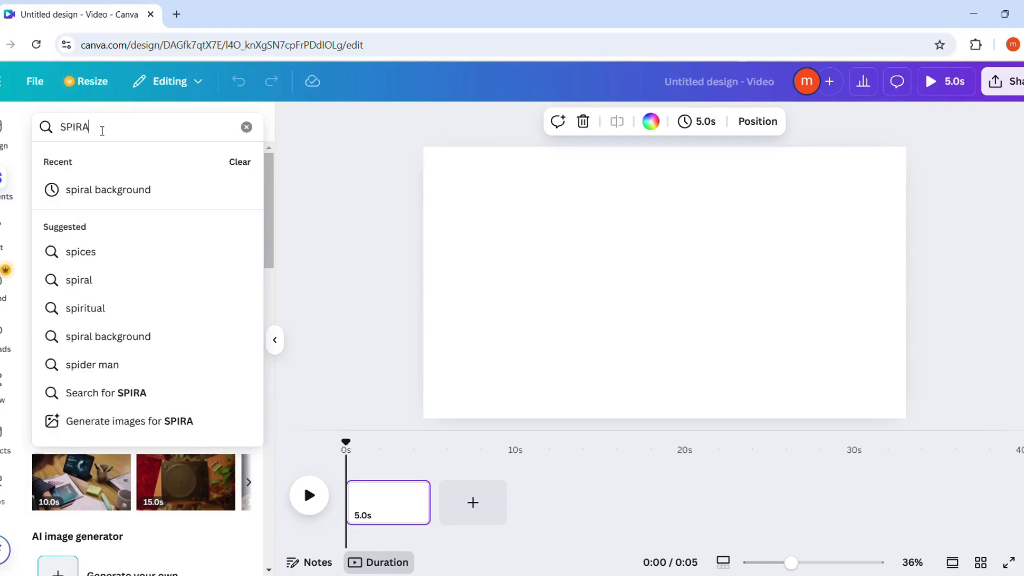
pyautogui.click(60, 193)
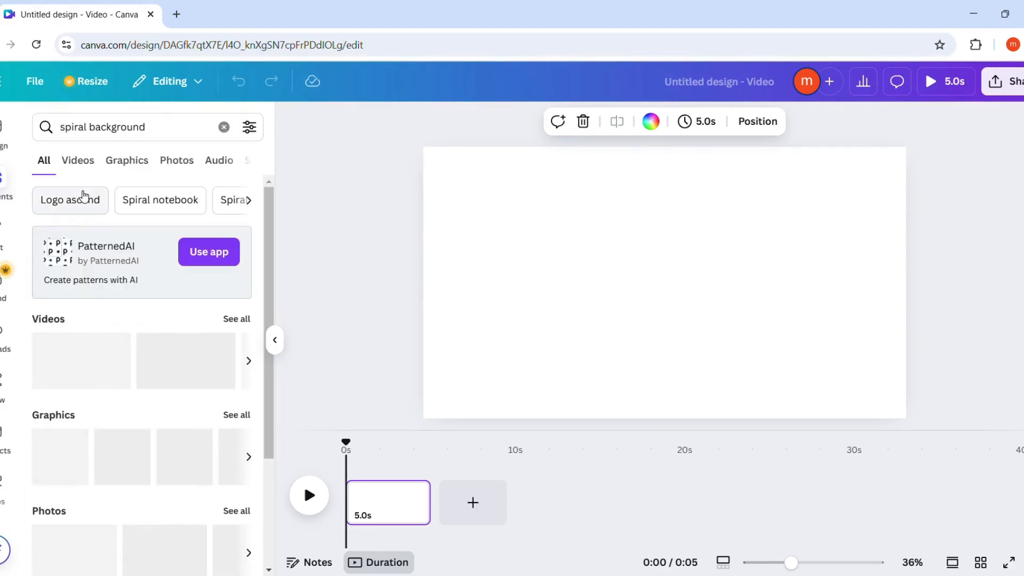
# Step: Find the free 10-second video of concentric purple and blue glowing dots among the results and set it as the page background
pyautogui.scroll(-3, 91, 378)
pyautogui.hscroll(3, 184, 389)
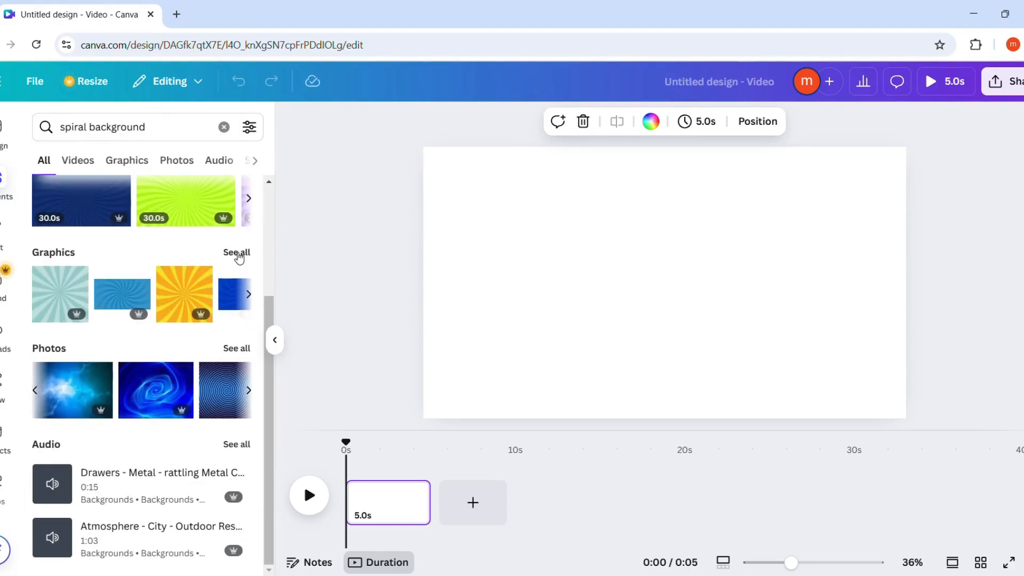
pyautogui.click(238, 254)
pyautogui.scroll(-3, 182, 376)
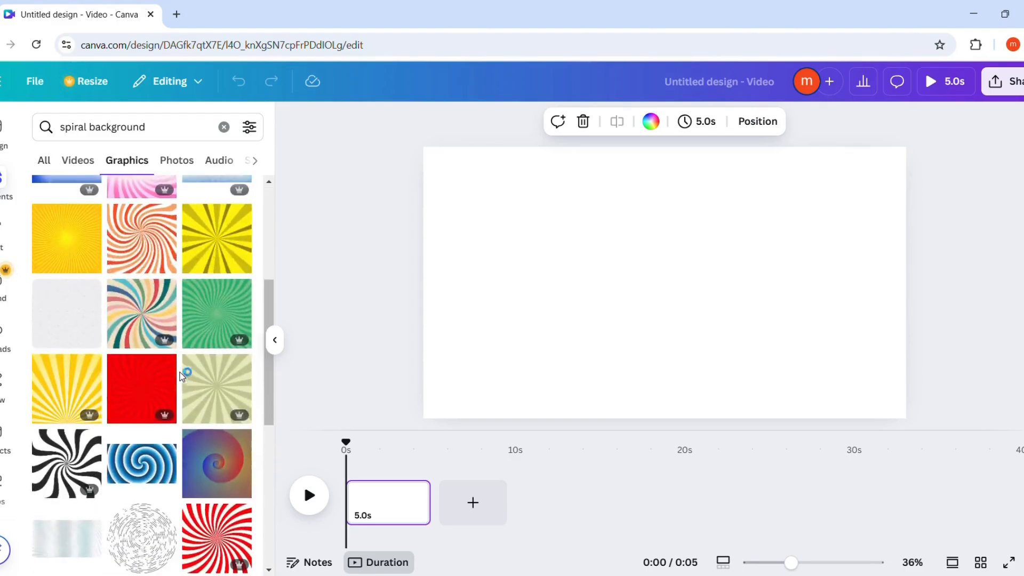
pyautogui.scroll(-2, 210, 164)
pyautogui.scroll(2, 210, 165)
pyautogui.click(82, 159)
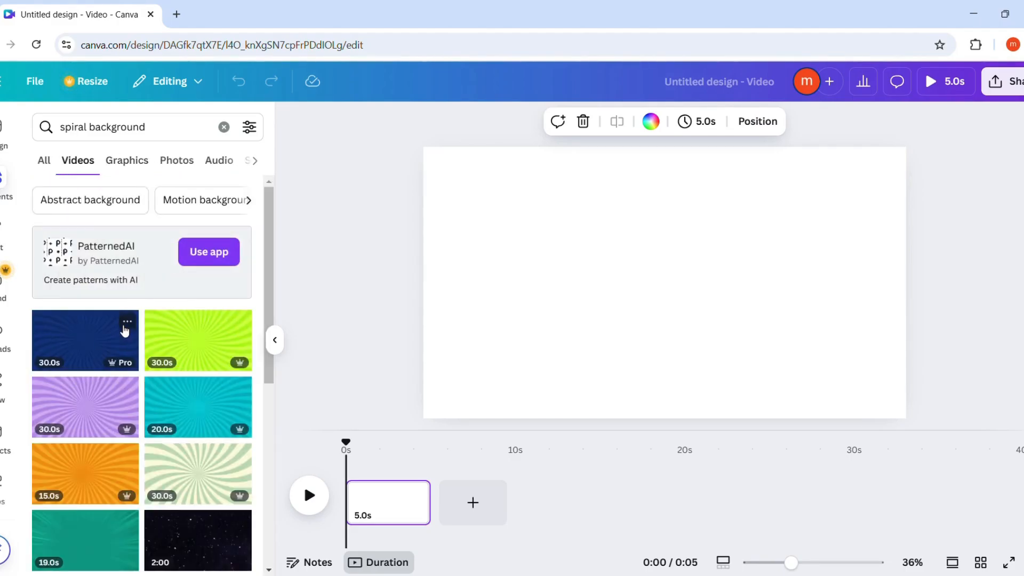
pyautogui.scroll(-4, 126, 328)
pyautogui.scroll(-6, 125, 332)
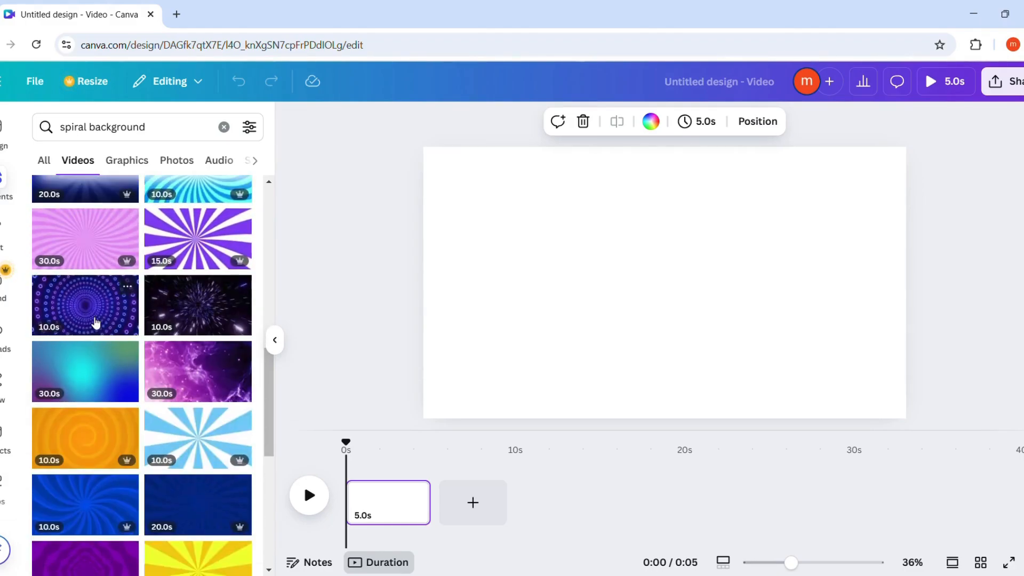
pyautogui.click(93, 323)
pyautogui.click(710, 204)
pyautogui.click(747, 528)
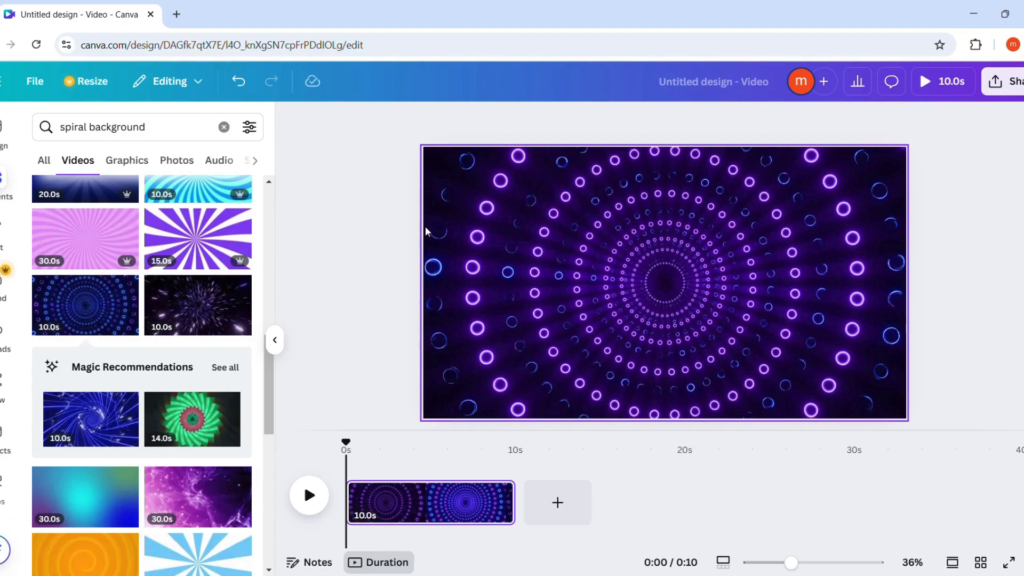
# Step: Search the elements library for "SHAPES" across all categories and add a solid circle to the page
pyautogui.click(131, 127)
pyautogui.tripleClick(132, 127)
pyautogui.write('SHAPES')
pyautogui.press('Return')
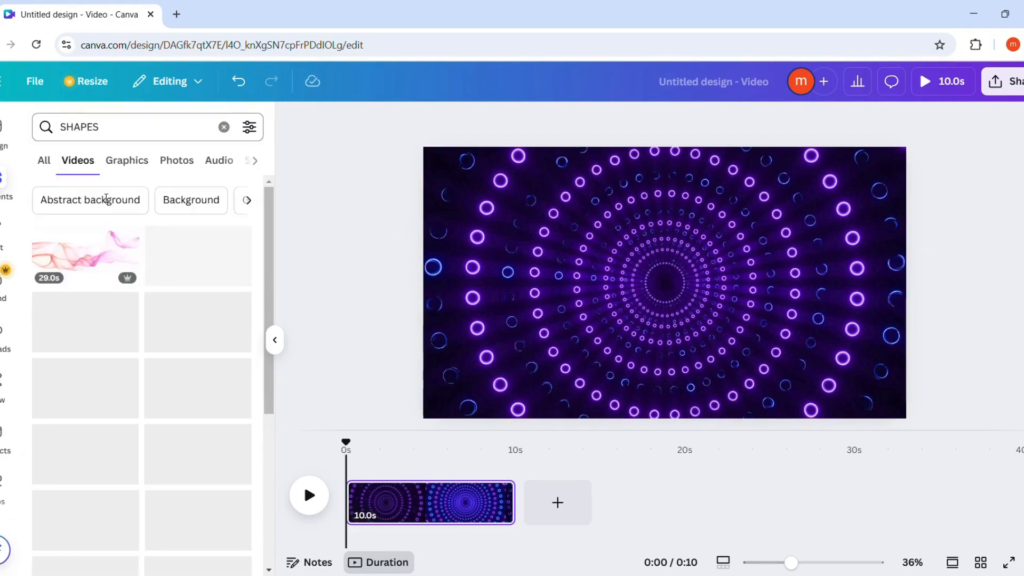
pyautogui.click(48, 164)
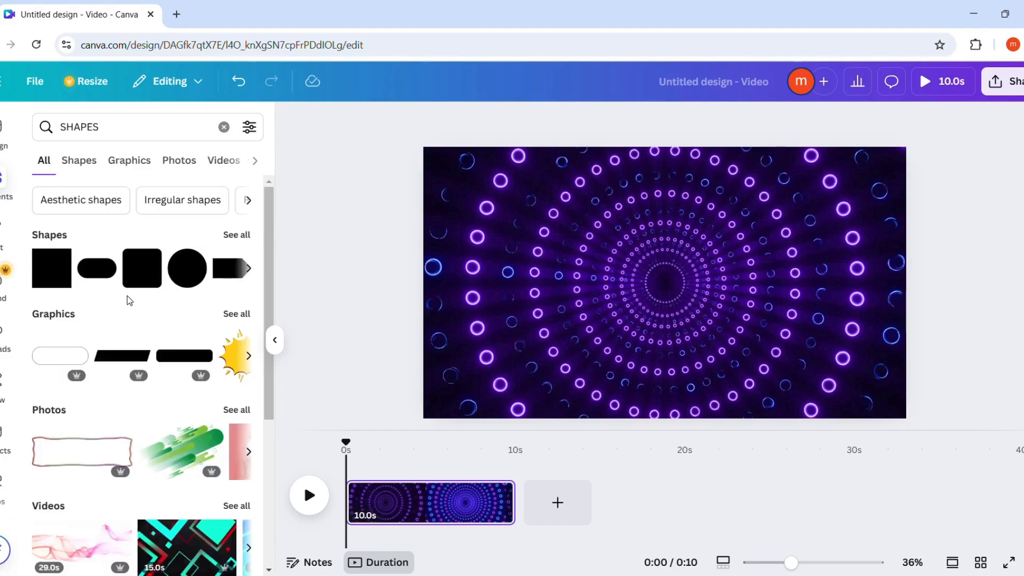
pyautogui.click(191, 273)
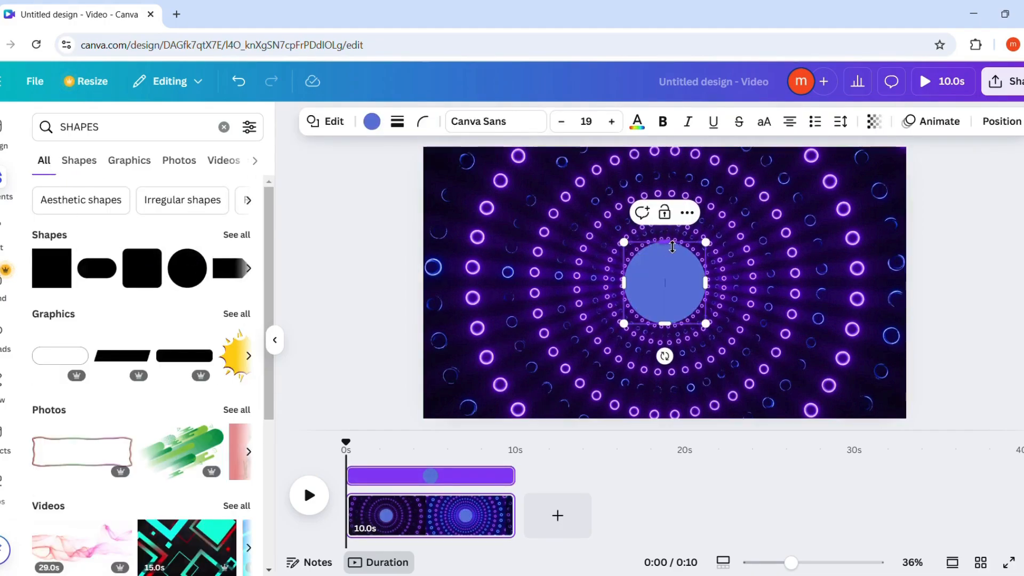
# Step: Stretch the circle outward on all four sides into a large disc centred on the page, filling most of its height
pyautogui.moveTo(673, 247); pyautogui.dragTo(672, 185)
pyautogui.moveTo(664, 324); pyautogui.dragTo(680, 391)
pyautogui.moveTo(707, 289); pyautogui.dragTo(799, 284)
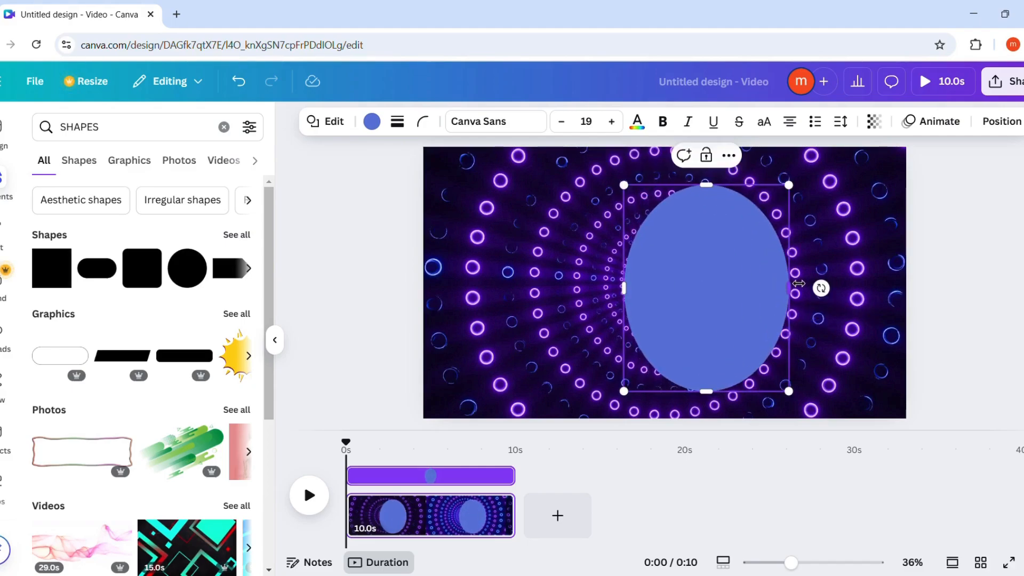
pyautogui.moveTo(630, 293); pyautogui.dragTo(541, 292)
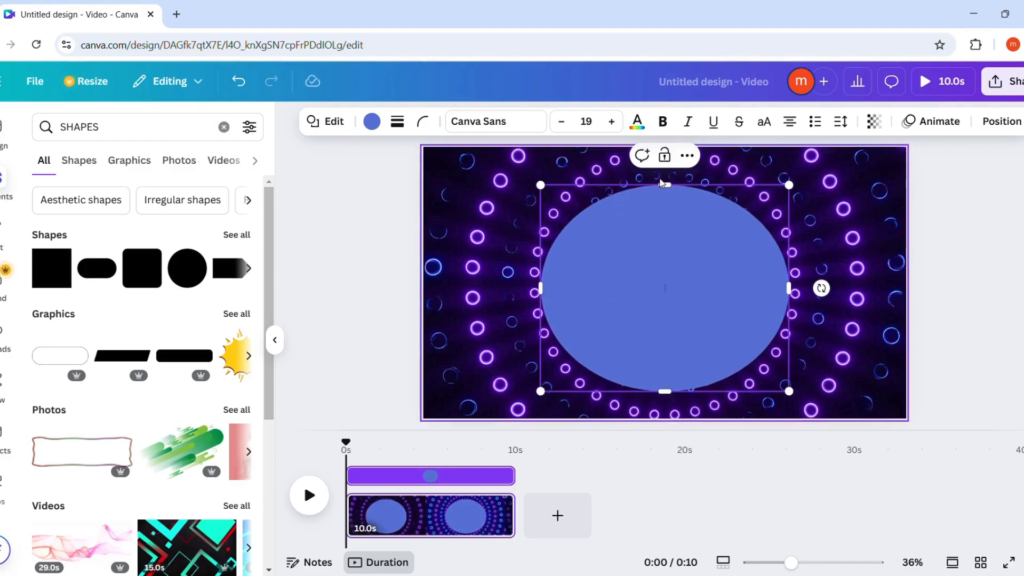
pyautogui.moveTo(672, 193); pyautogui.dragTo(669, 174)
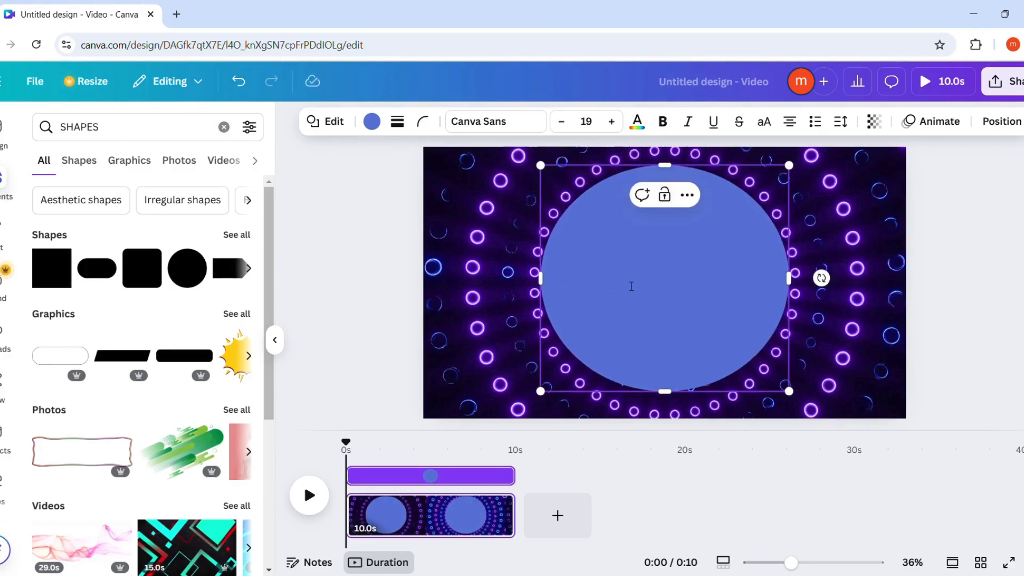
pyautogui.click(482, 268)
pyautogui.click(622, 272)
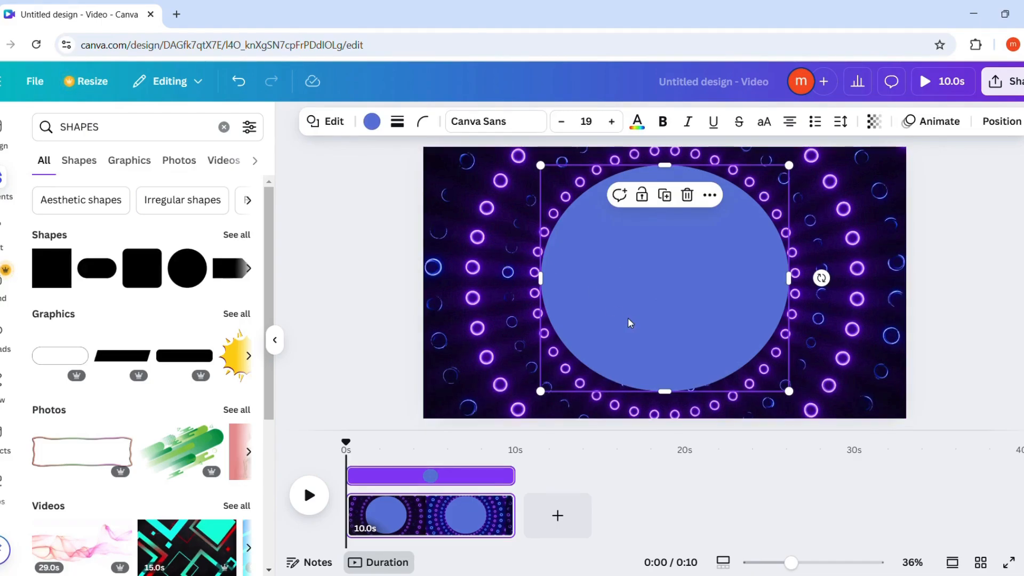
pyautogui.moveTo(676, 396); pyautogui.dragTo(676, 400)
pyautogui.click(678, 321)
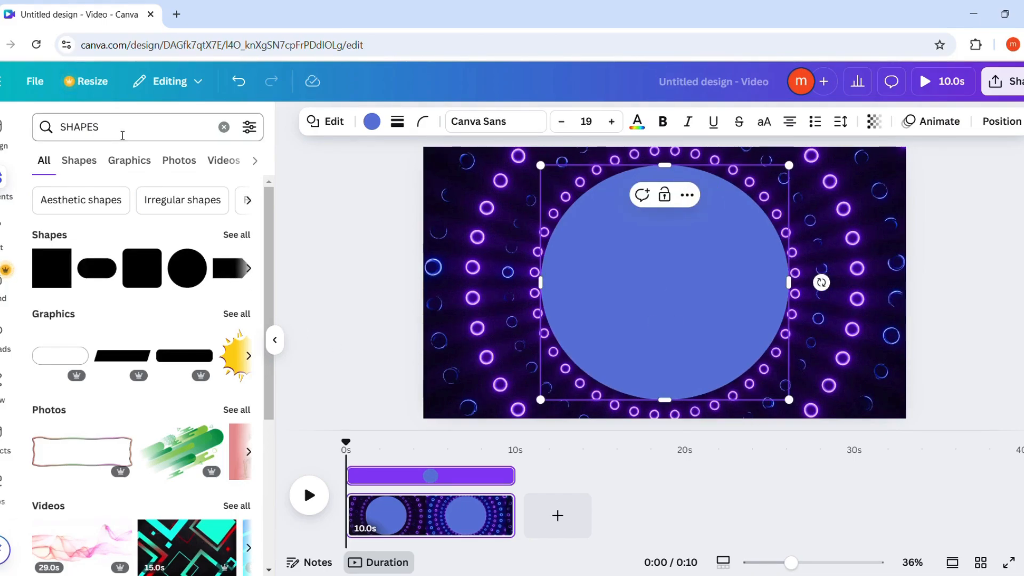
# Step: Add a heading over the blue disc and replace its placeholder text with "1"
pyautogui.doubleClick(122, 135)
pyautogui.click(3, 235)
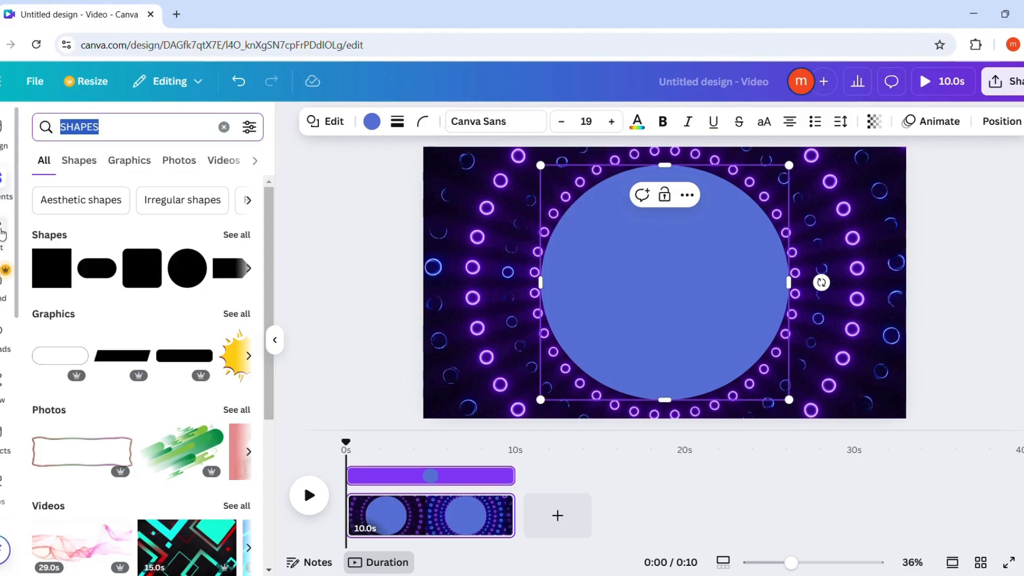
pyautogui.click(117, 336)
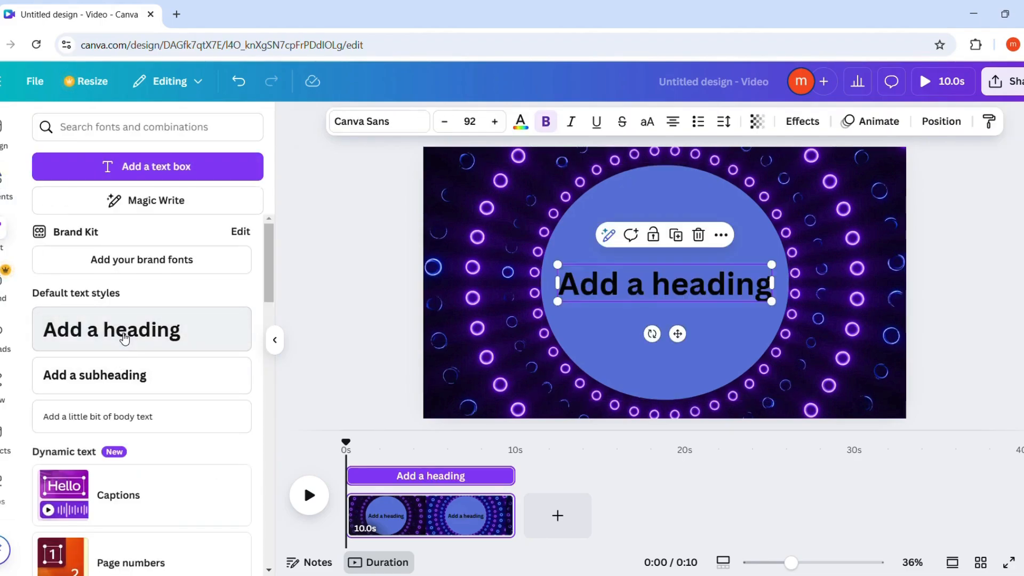
pyautogui.doubleClick(660, 284)
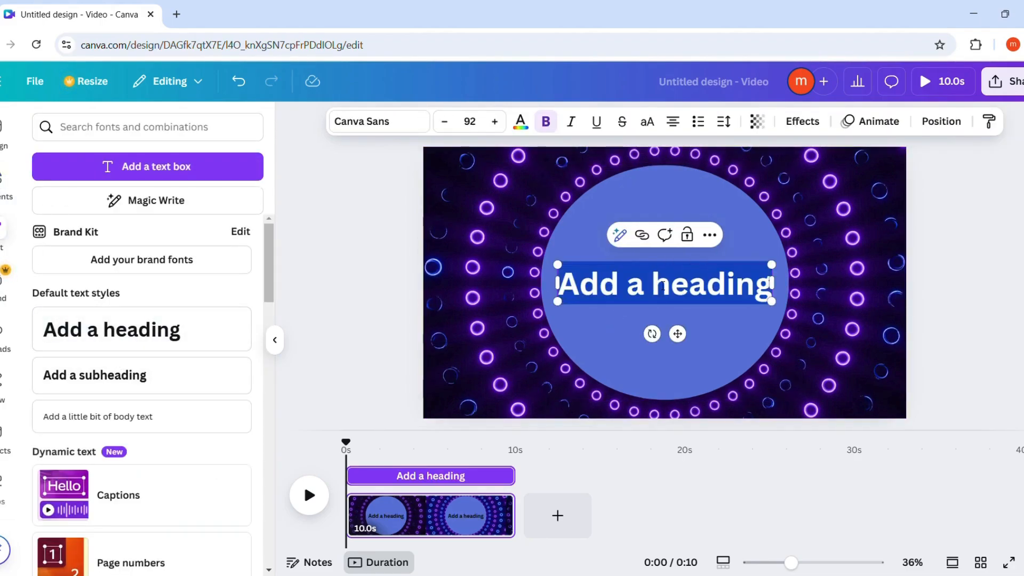
pyautogui.write('1')
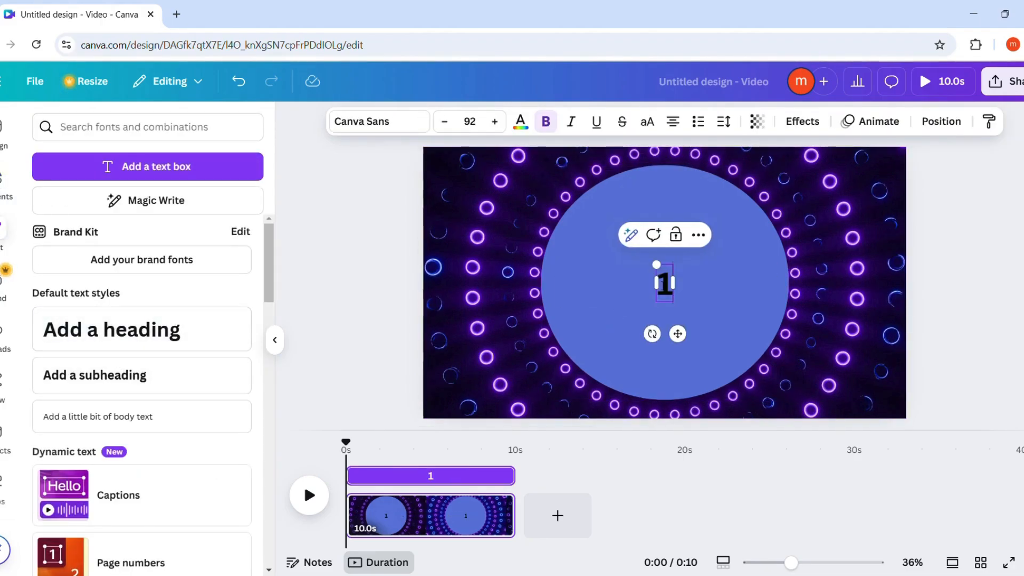
pyautogui.click(626, 279)
pyautogui.click(663, 283)
# Step: Set the font size of the "1" heading to 200
pyautogui.click(495, 121)
pyautogui.click(495, 122)
pyautogui.click(495, 121)
pyautogui.click(495, 122)
pyautogui.click(496, 122)
pyautogui.click(495, 122)
pyautogui.click(495, 122)
pyautogui.click(478, 122)
pyautogui.write('200')
pyautogui.click(636, 286)
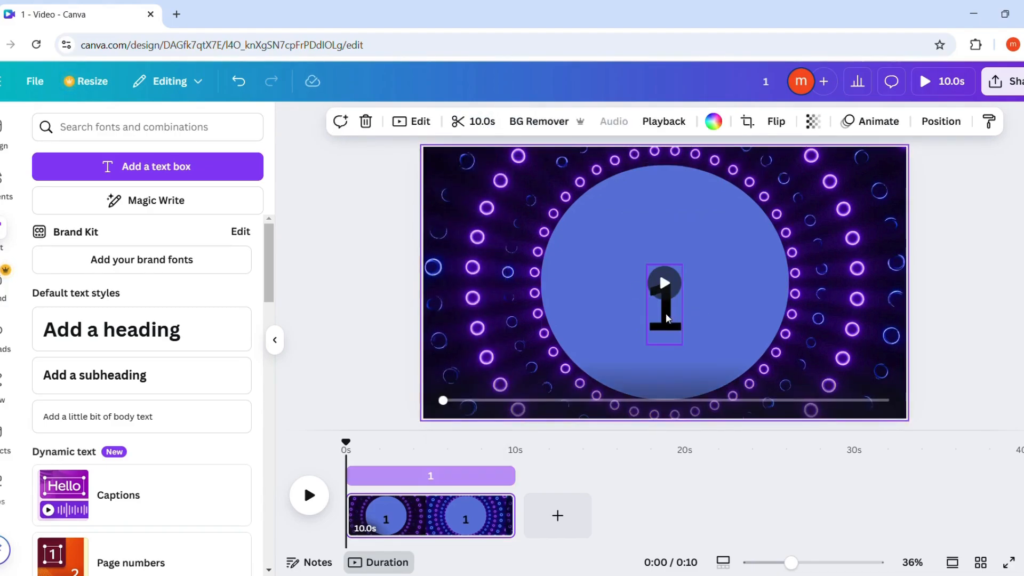
# Step: Move the "1" up onto the disc's centre and align it to the middle of the page
pyautogui.click(676, 283)
pyautogui.moveTo(676, 282); pyautogui.dragTo(671, 291)
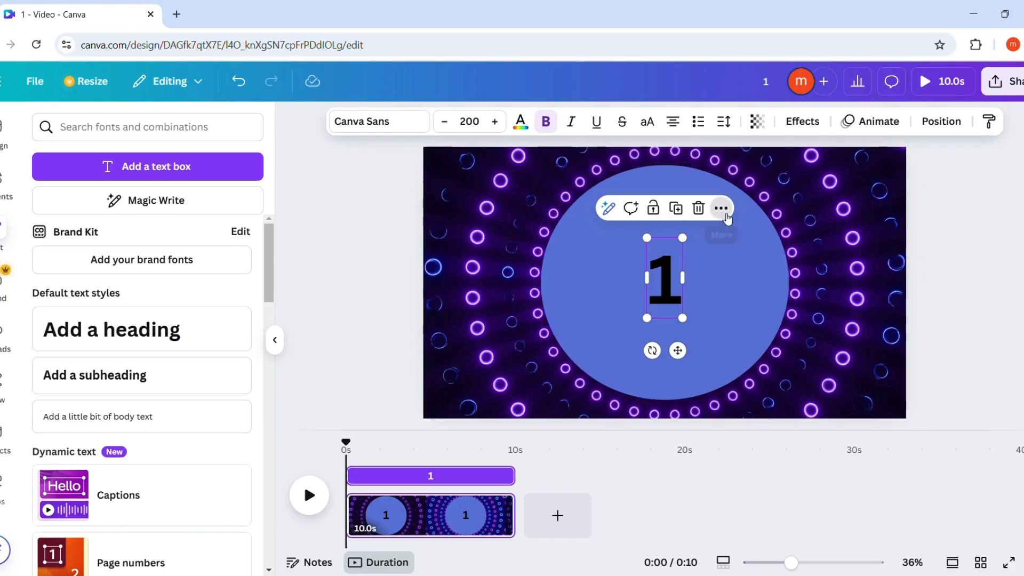
pyautogui.click(721, 208)
pyautogui.moveTo(763, 425)
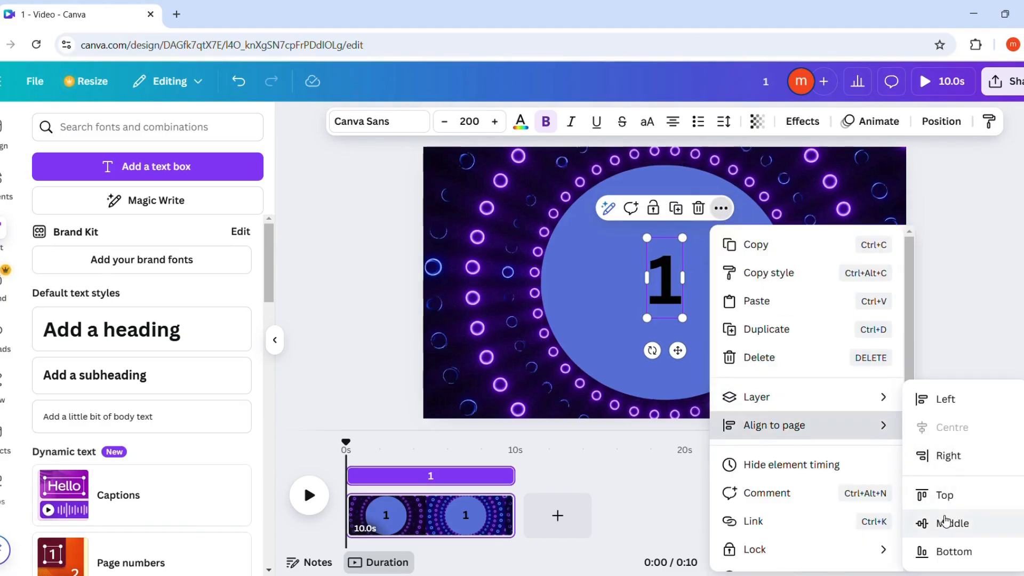
pyautogui.click(949, 520)
# Step: Set the font size of the "1" to 400 and align it to the middle of the page
pyautogui.click(472, 132)
pyautogui.click(472, 132)
pyautogui.doubleClick(472, 131)
pyautogui.write('400')
pyautogui.press('Return')
pyautogui.click(526, 228)
pyautogui.click(665, 299)
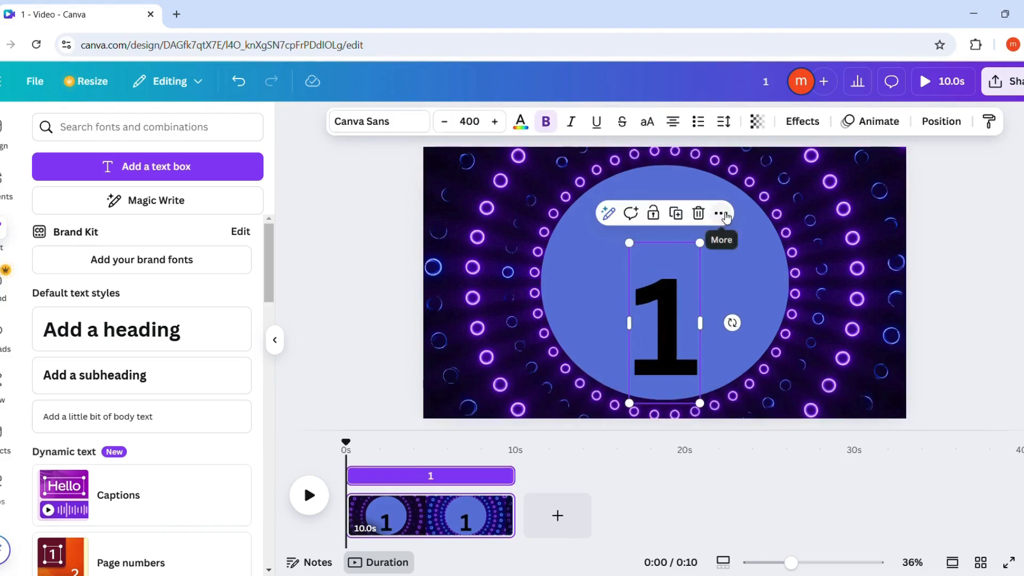
pyautogui.click(725, 215)
pyautogui.moveTo(793, 427)
pyautogui.click(935, 522)
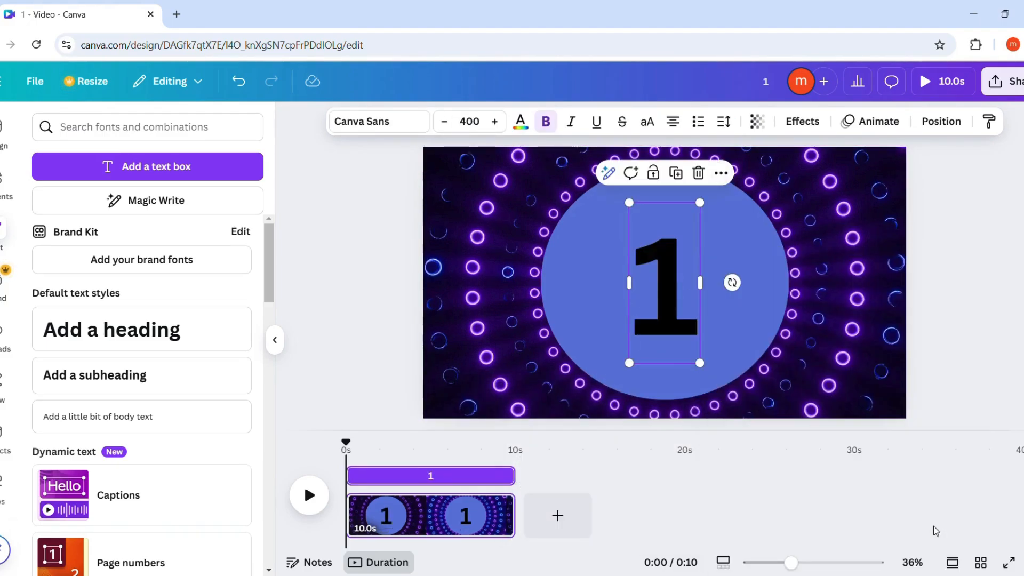
pyautogui.click(553, 305)
pyautogui.click(649, 312)
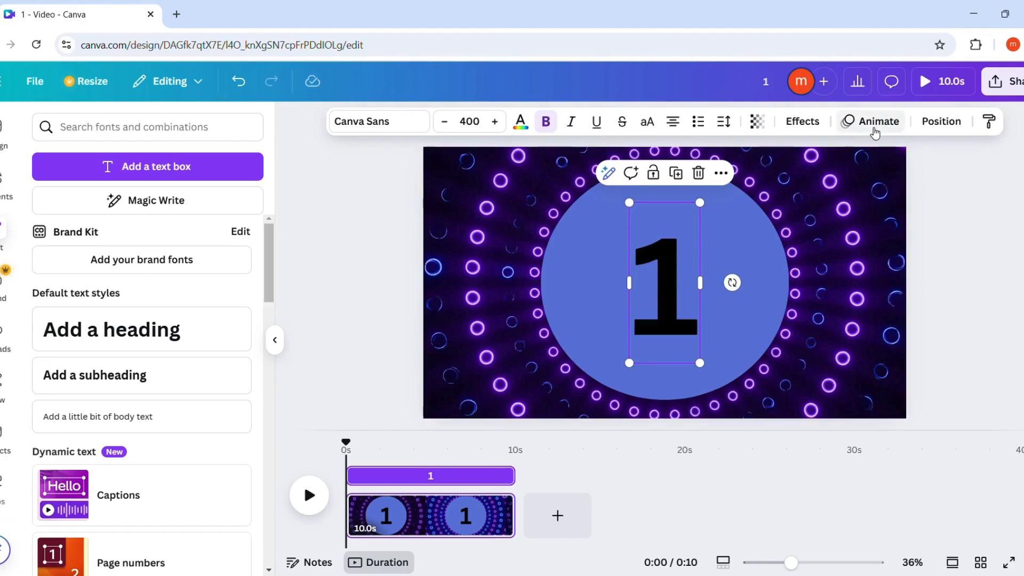
# Step: Open the animation options for the "1" and play the page from the start to preview it
pyautogui.click(875, 128)
pyautogui.click(637, 267)
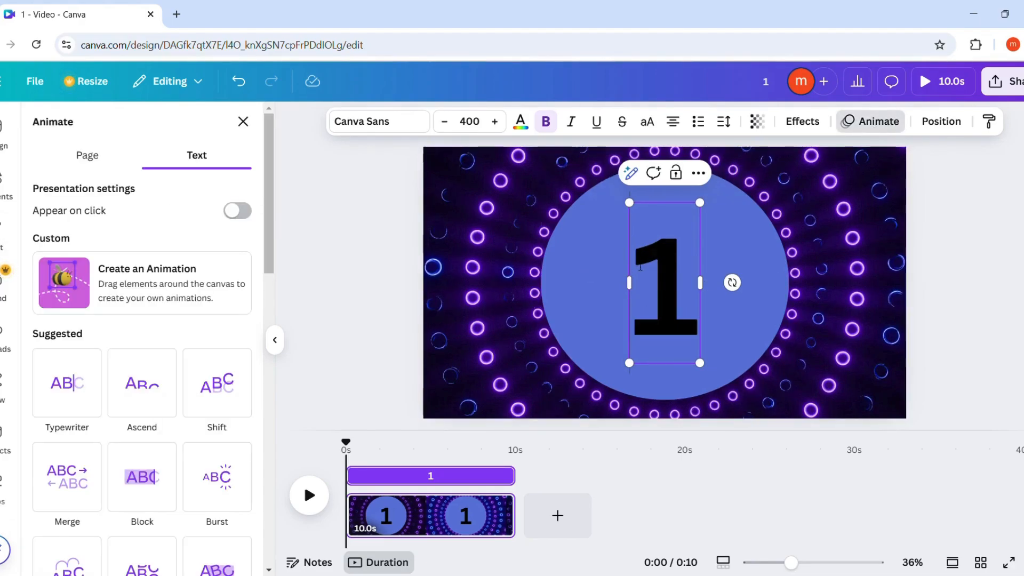
pyautogui.click(571, 282)
pyautogui.click(473, 299)
pyautogui.click(309, 497)
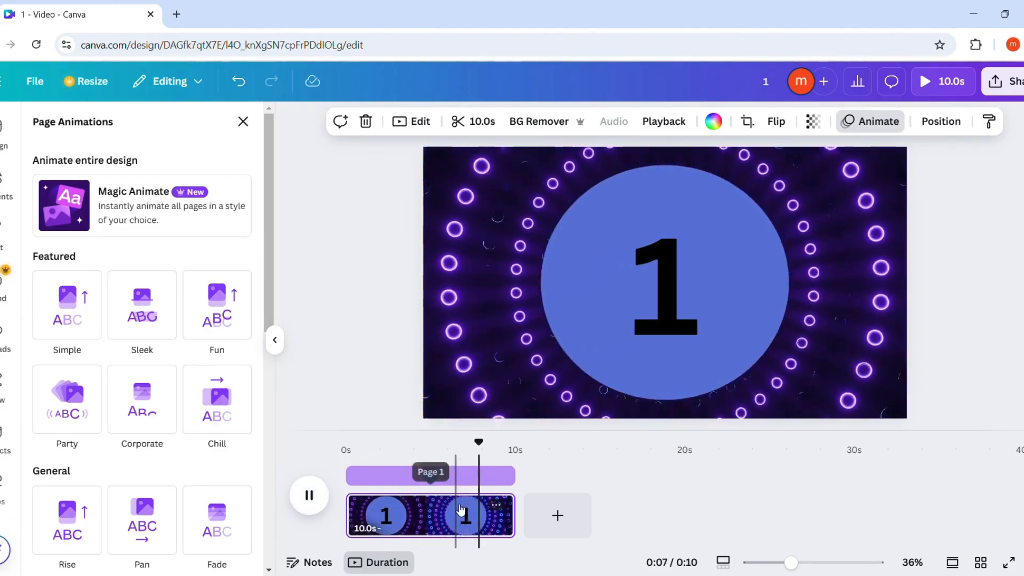
# Step: Shorten the timing of the "1" on the timeline to 1.0 second from the start of the page
pyautogui.click(675, 314)
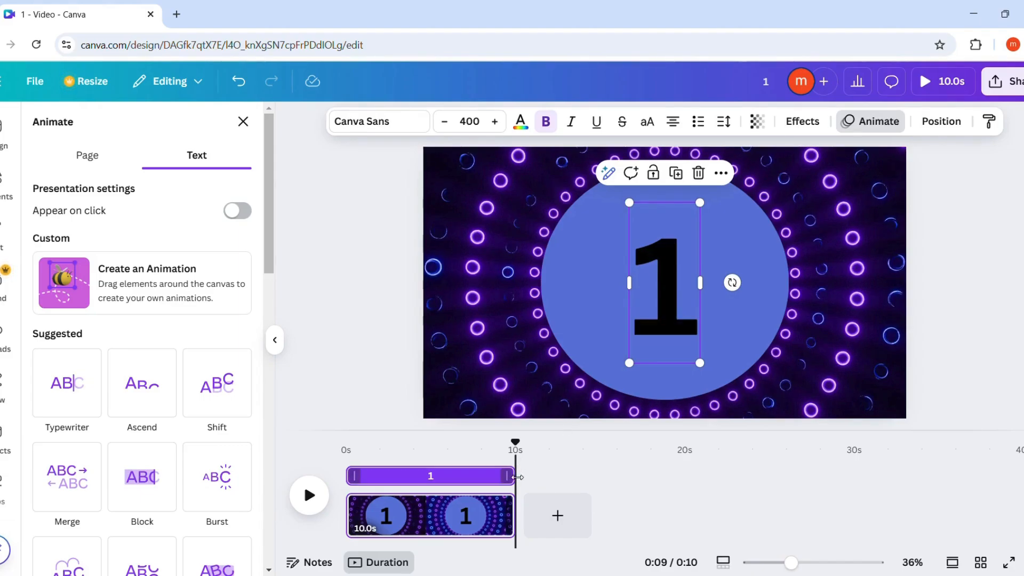
pyautogui.moveTo(518, 475); pyautogui.dragTo(382, 495)
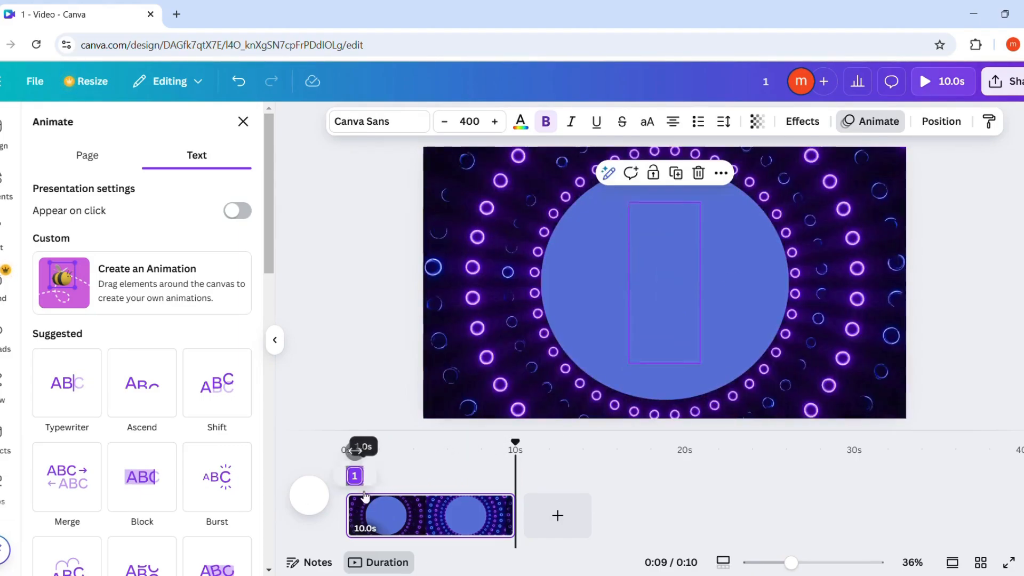
pyautogui.press('Escape')
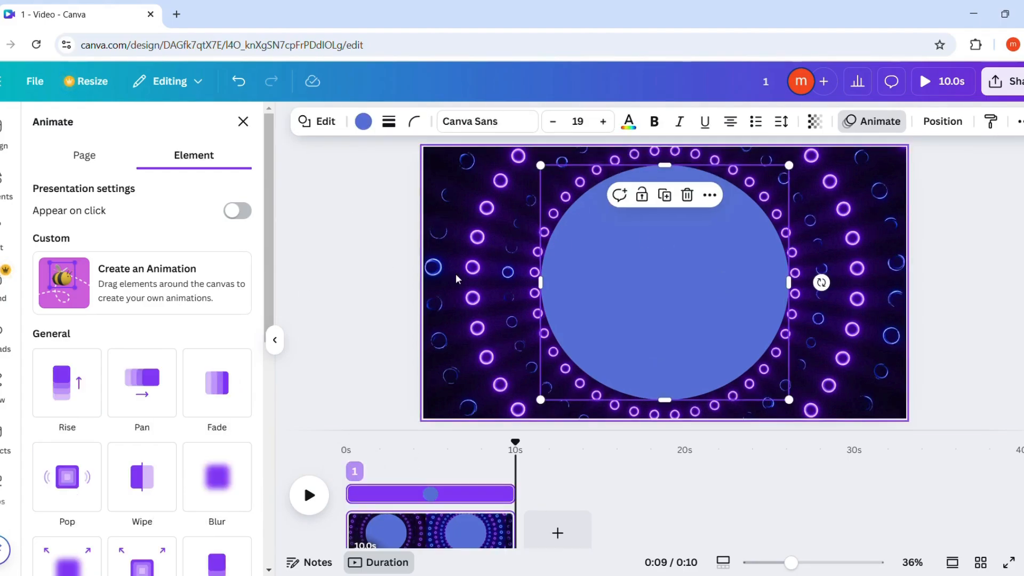
pyautogui.click(637, 235)
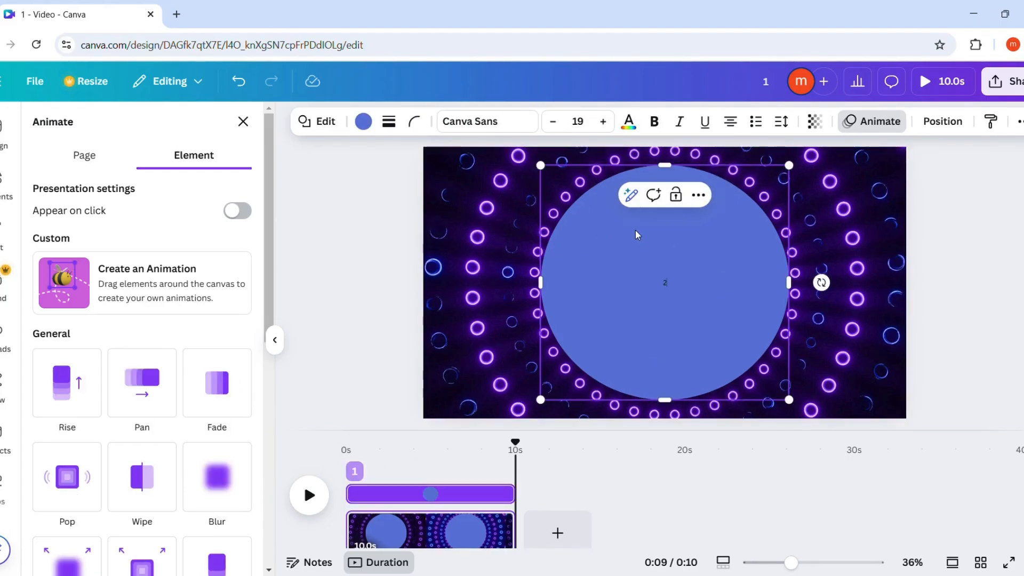
pyautogui.hotkey('ctrl', 'z')
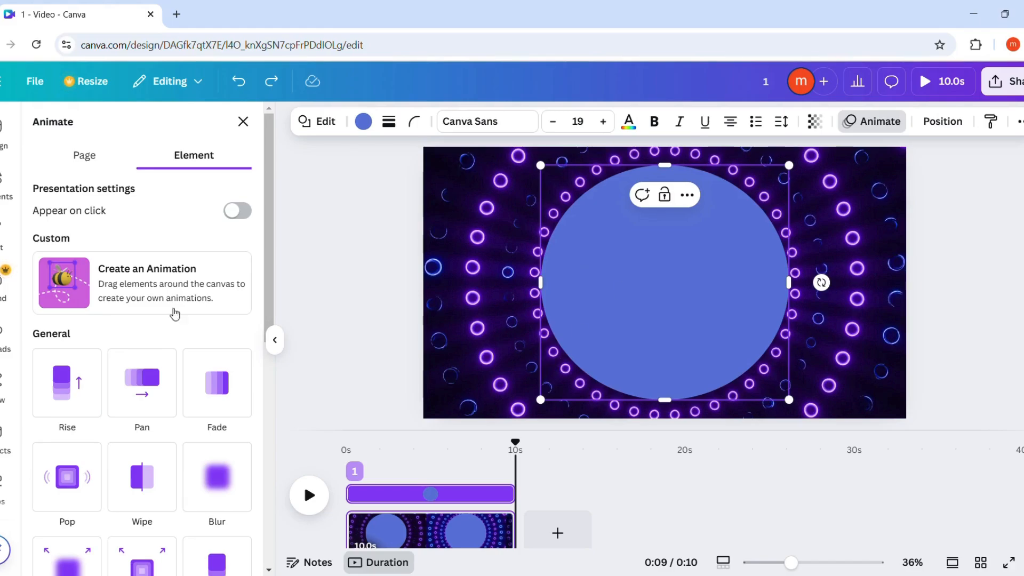
# Step: Add a heading reading "2" over the disc and set its font size to 400
pyautogui.click(8, 230)
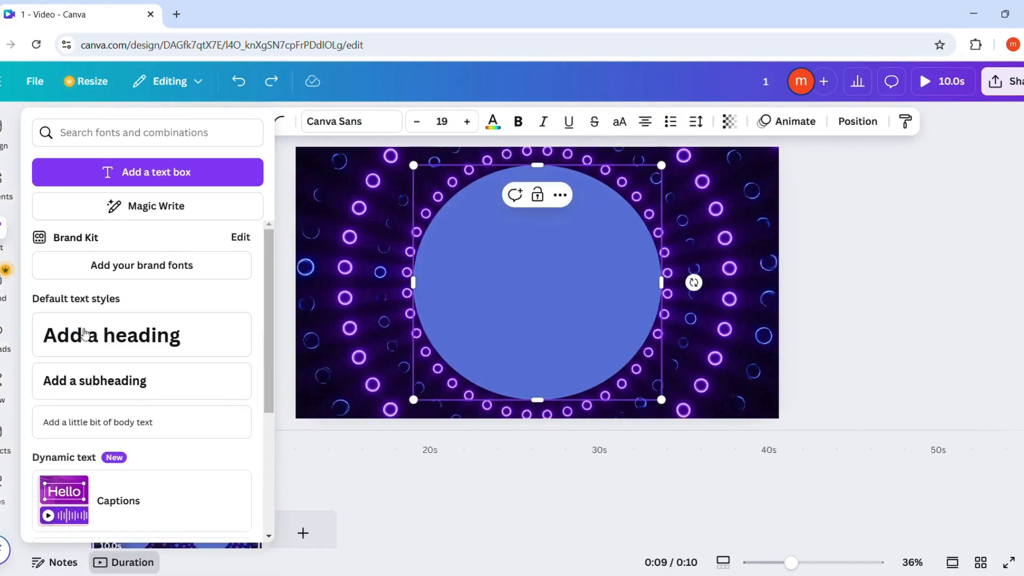
pyautogui.click(75, 326)
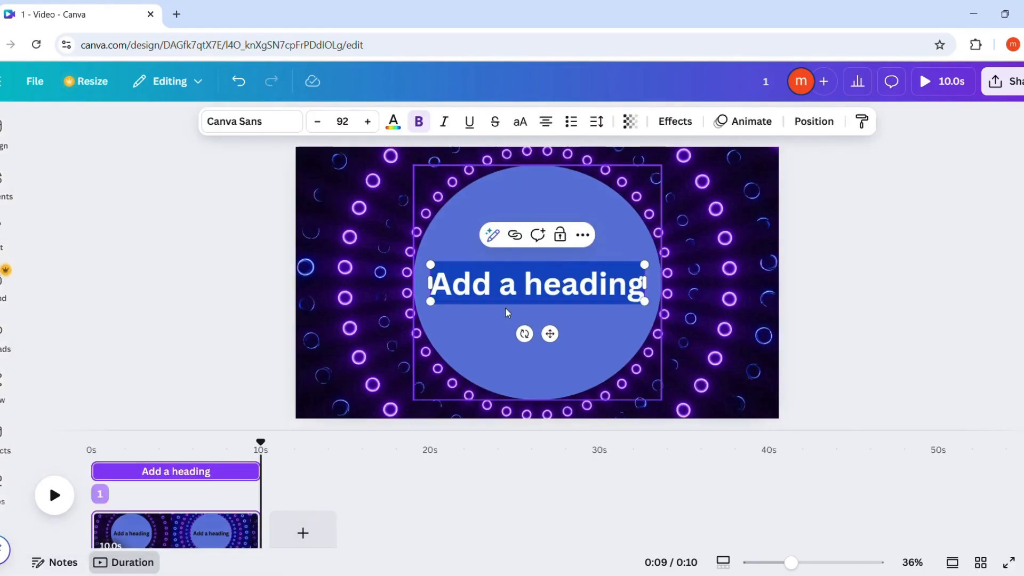
pyautogui.write('2')
pyautogui.click(350, 127)
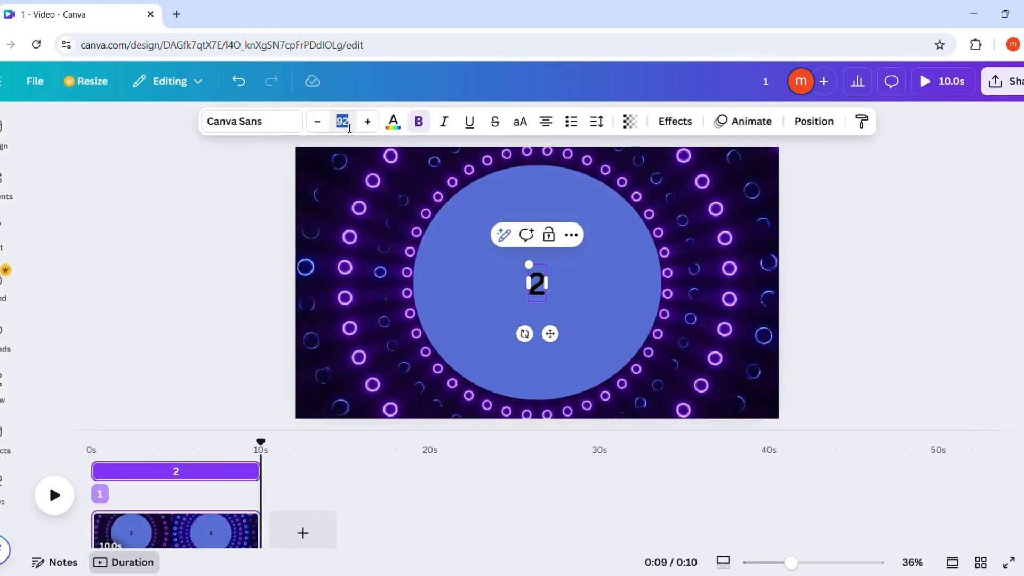
pyautogui.click(534, 368)
pyautogui.click(536, 344)
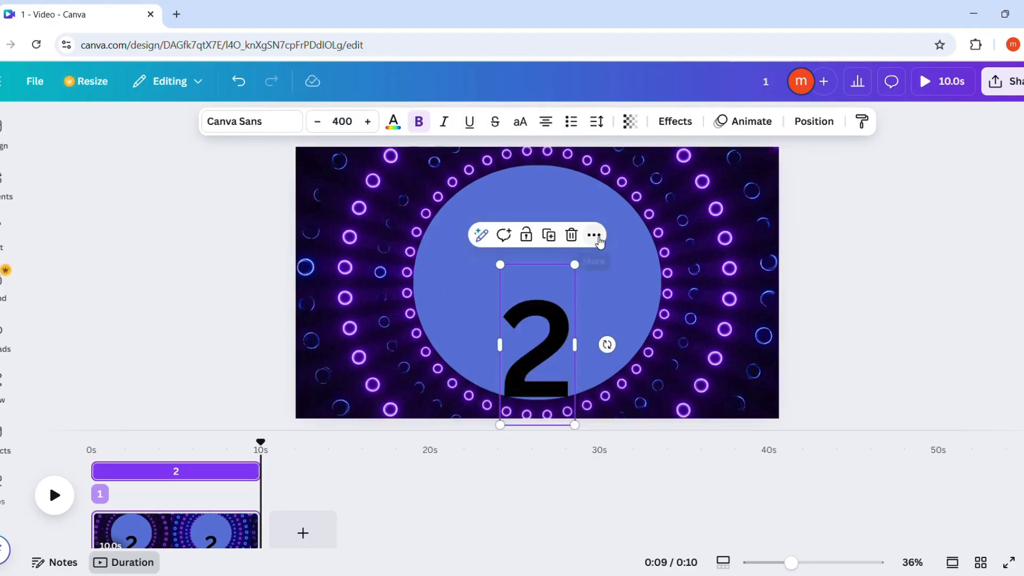
# Step: Align the "2" to the middle of the page
pyautogui.click(594, 234)
pyautogui.moveTo(647, 450)
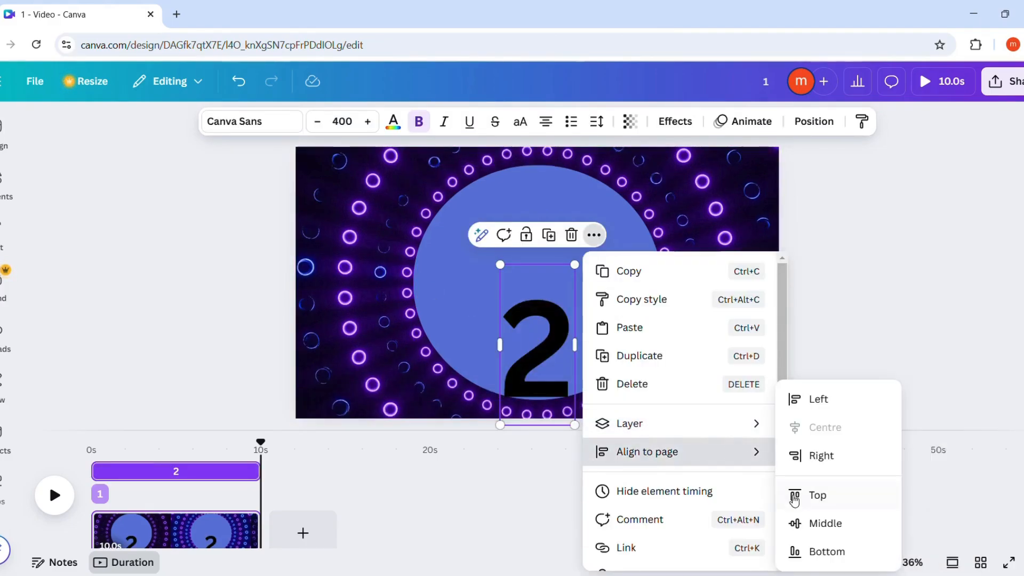
pyautogui.click(818, 521)
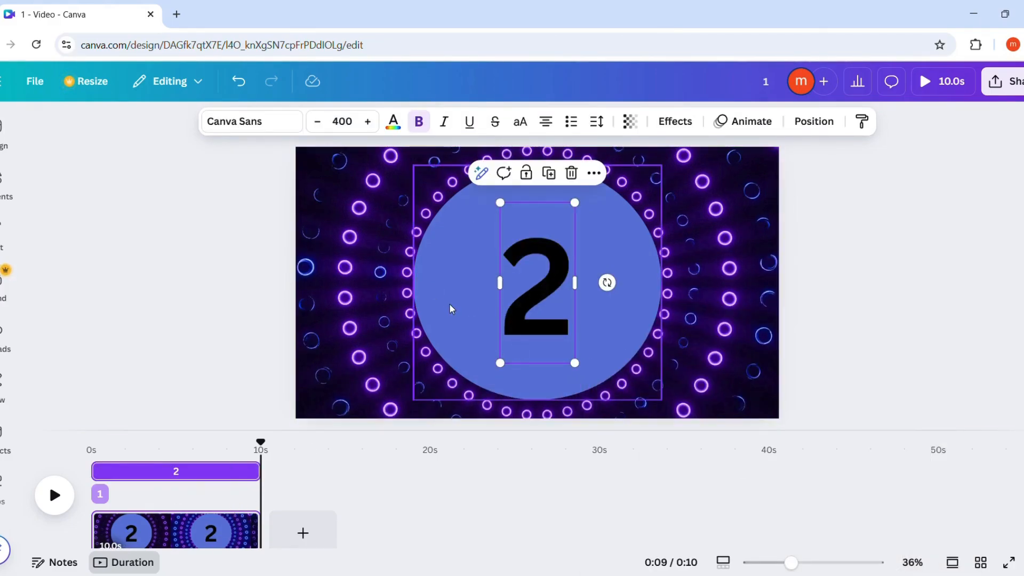
# Step: Hide the element timing of the "2" and show it again
pyautogui.click(525, 274)
pyautogui.click(572, 174)
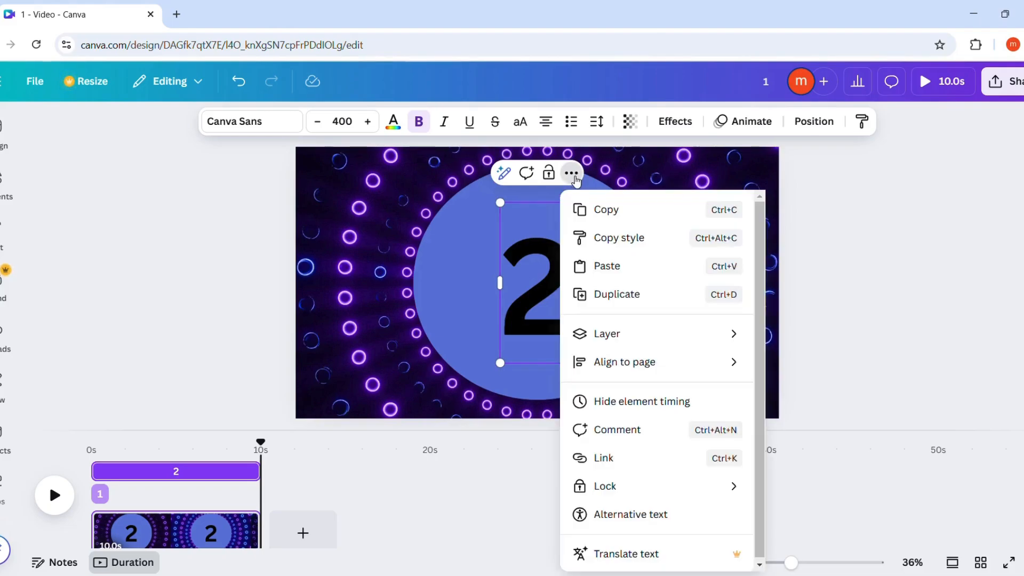
pyautogui.click(591, 401)
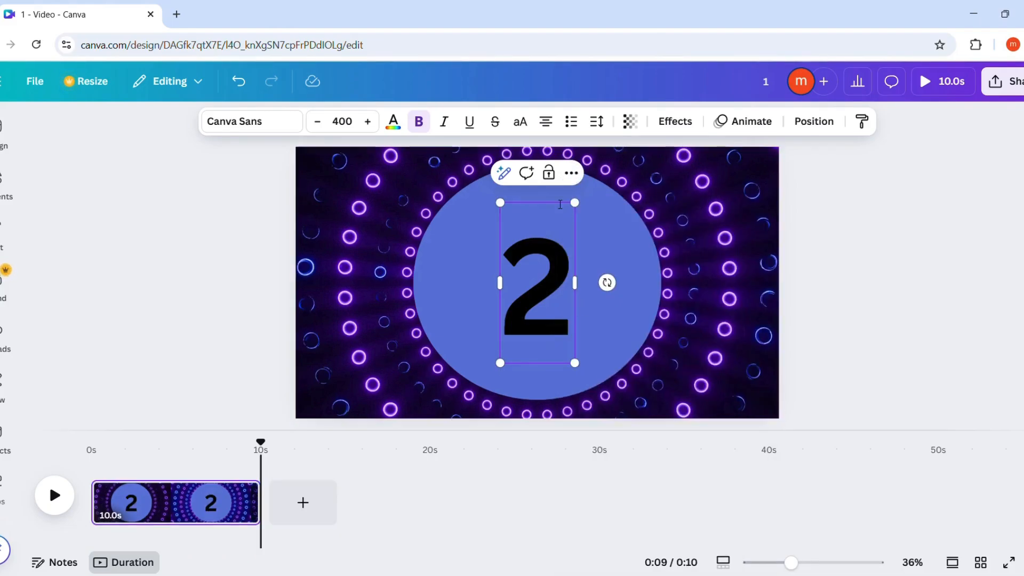
pyautogui.click(572, 174)
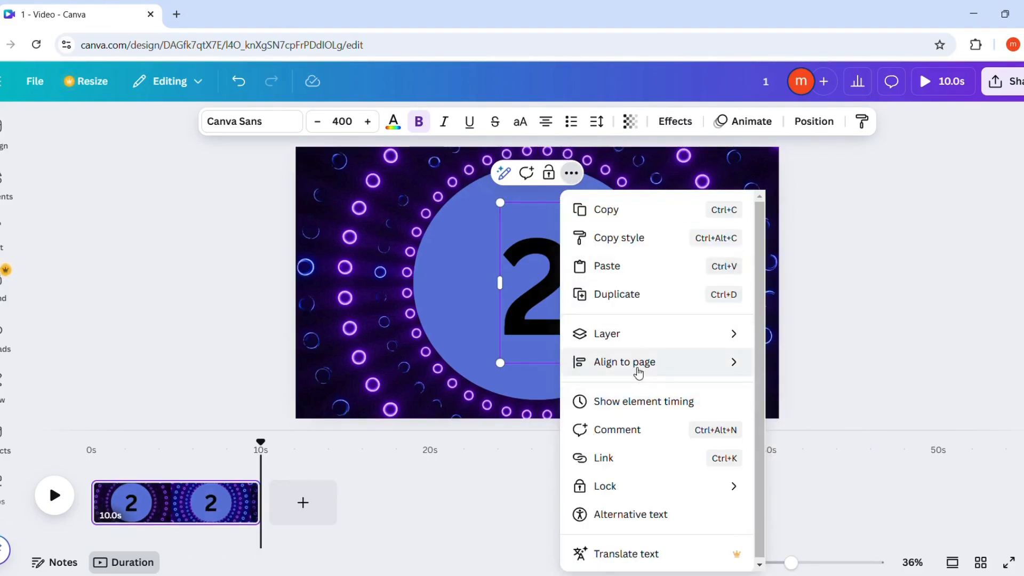
pyautogui.click(631, 405)
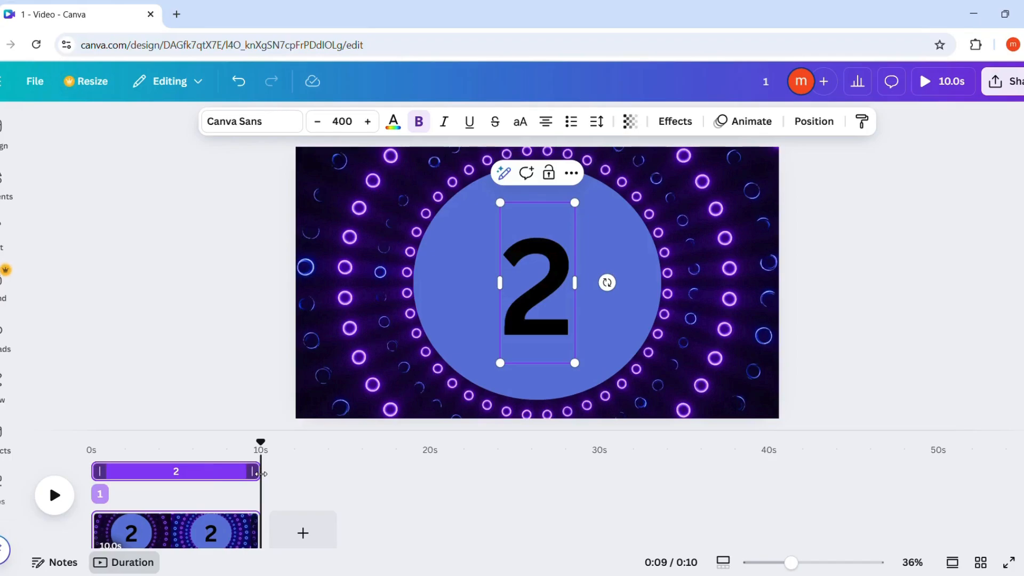
# Step: Trim the timing of the "2" on the timeline to about one second directly after the "1"
pyautogui.moveTo(261, 474); pyautogui.dragTo(186, 474)
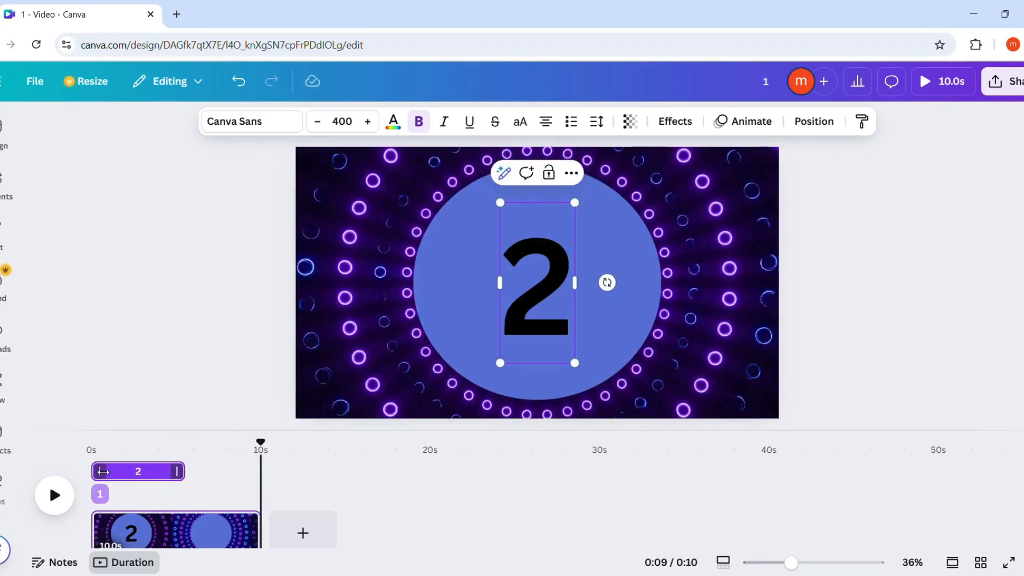
pyautogui.moveTo(103, 472); pyautogui.dragTo(110, 472)
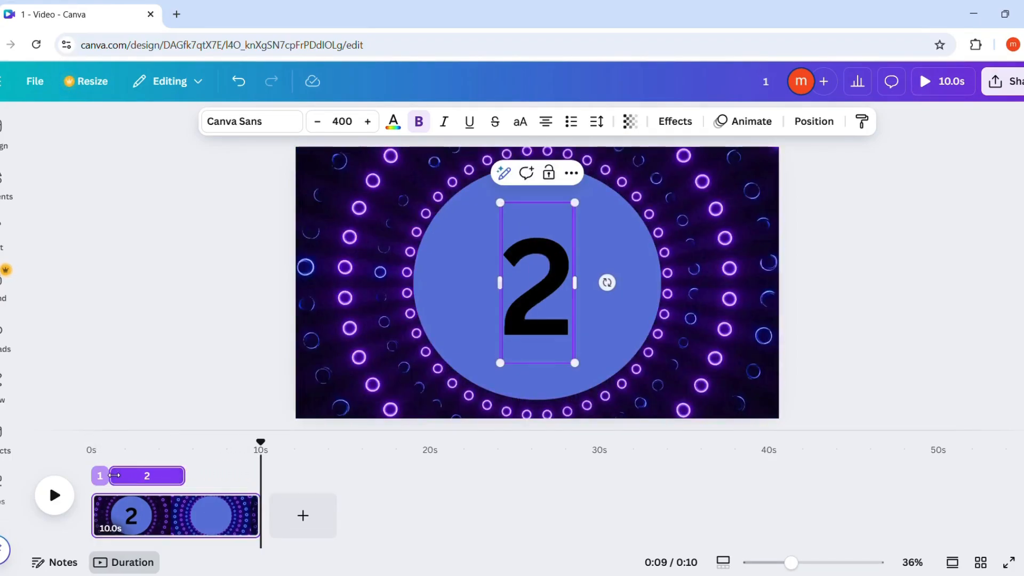
pyautogui.moveTo(188, 475); pyautogui.dragTo(128, 476)
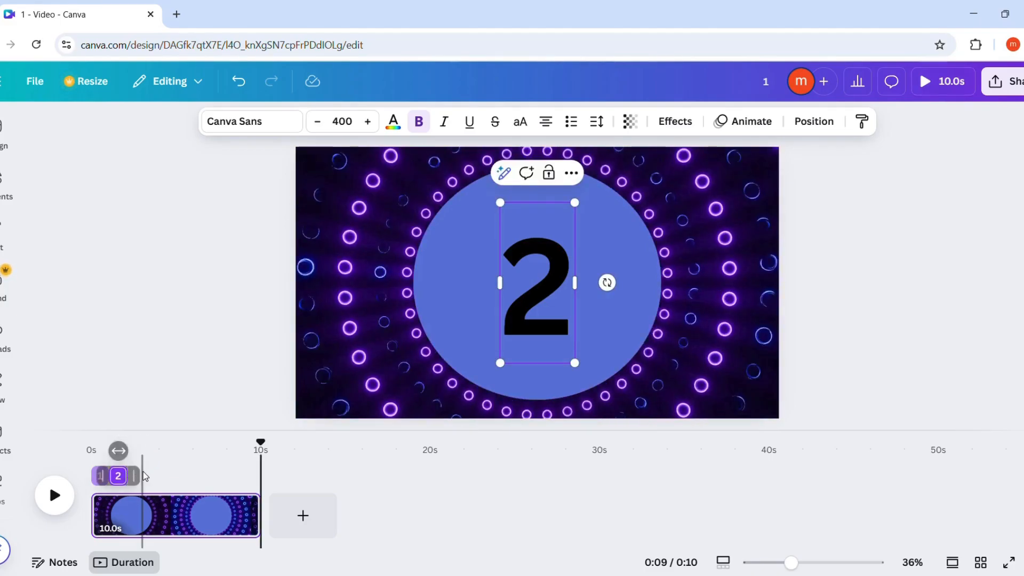
# Step: Duplicate the "2" from its block on the timeline
pyautogui.click(143, 477)
pyautogui.click(123, 476)
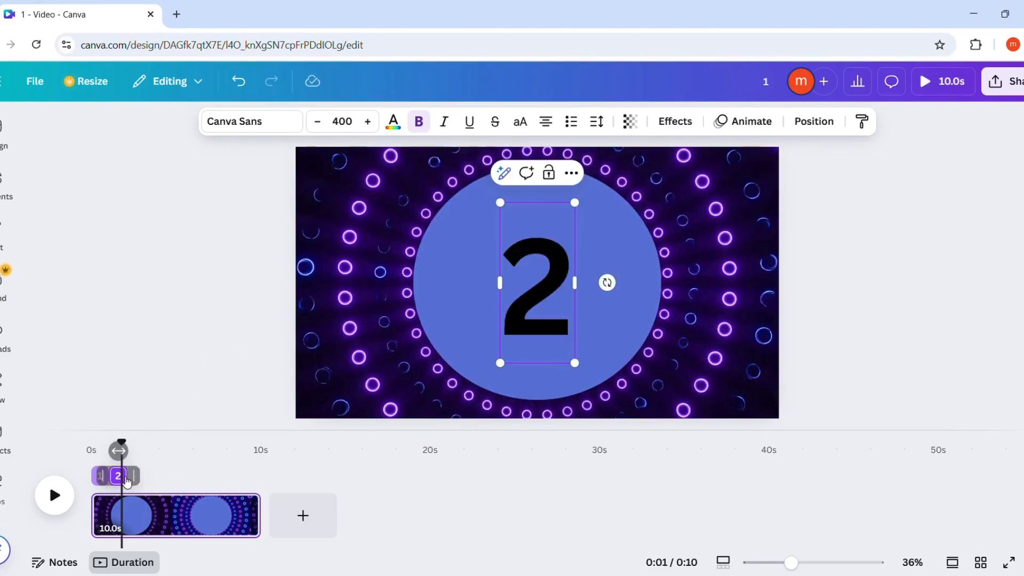
pyautogui.rightClick(122, 476)
pyautogui.click(180, 171)
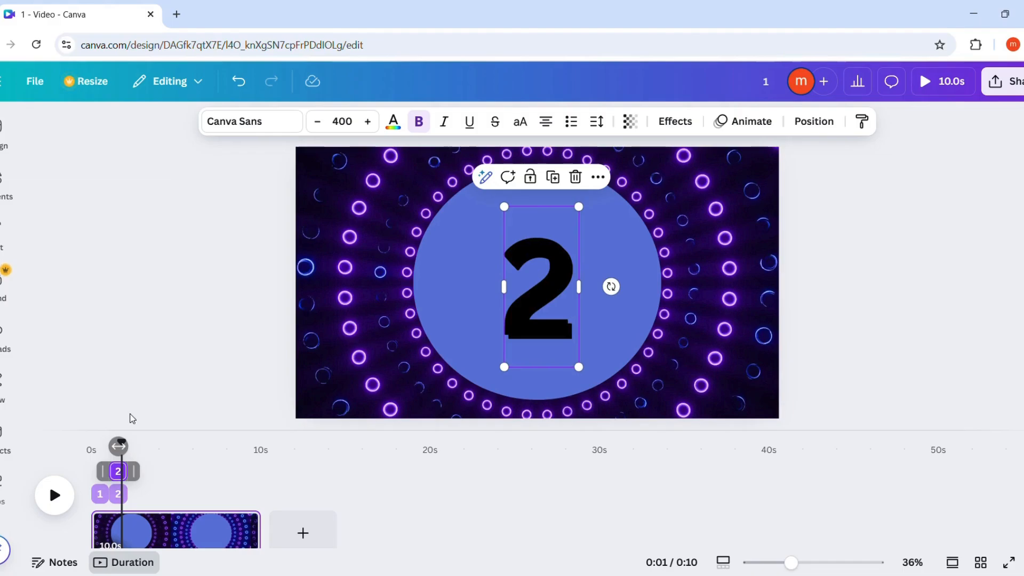
# Step: Try to place the duplicated "2" directly after the original on the timeline
pyautogui.rightClick(126, 477)
pyautogui.click(121, 479)
pyautogui.moveTo(120, 474)
pyautogui.mouseDown()
pyautogui.moveTo(137, 476)
pyautogui.moveTo(118, 476)
pyautogui.mouseUp()
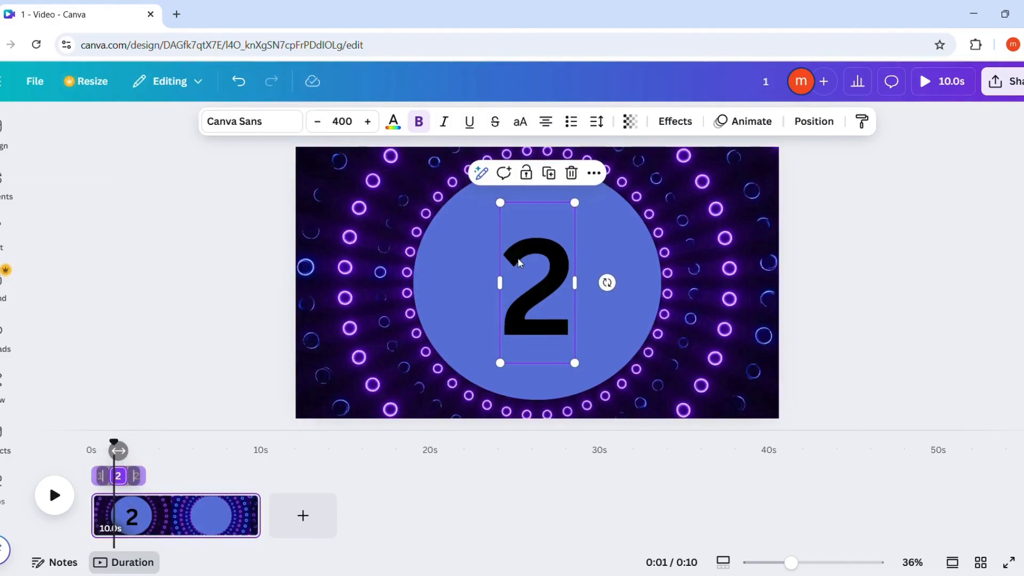
# Step: Try to change the selected "2" to 3, and undo the edits made since the duplication
pyautogui.click(520, 263)
pyautogui.doubleClick(523, 263)
pyautogui.write('3')
pyautogui.click(159, 485)
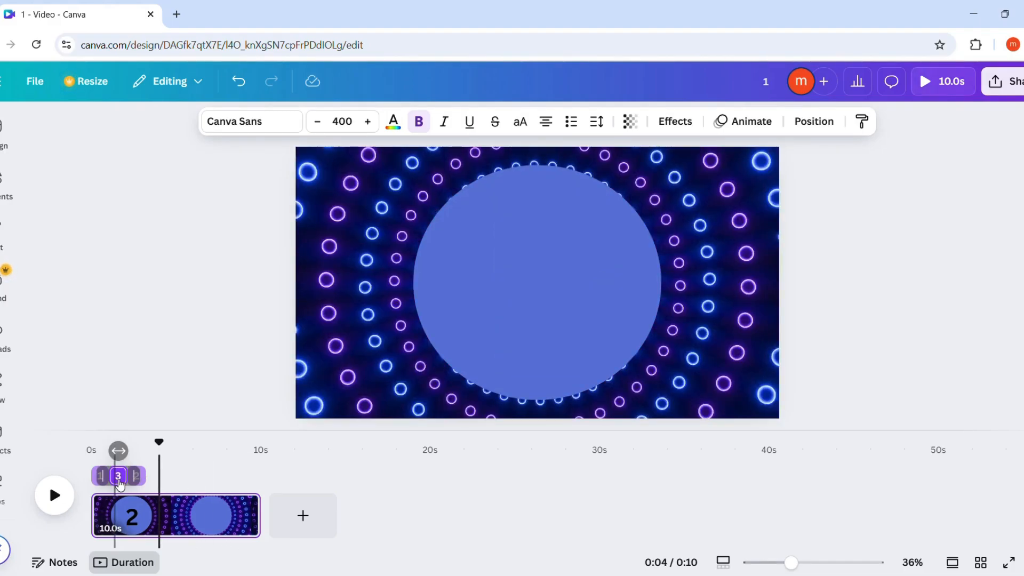
pyautogui.hotkey('ctrl', 'z')
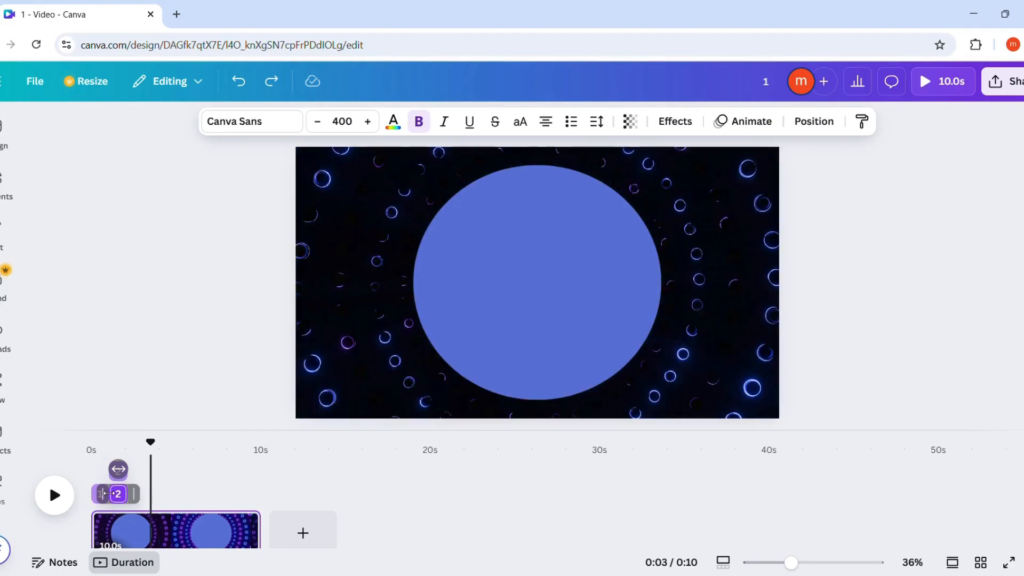
# Step: Move the duplicated "2" directly after the original on the timeline and change its text to 3
pyautogui.click(54, 496)
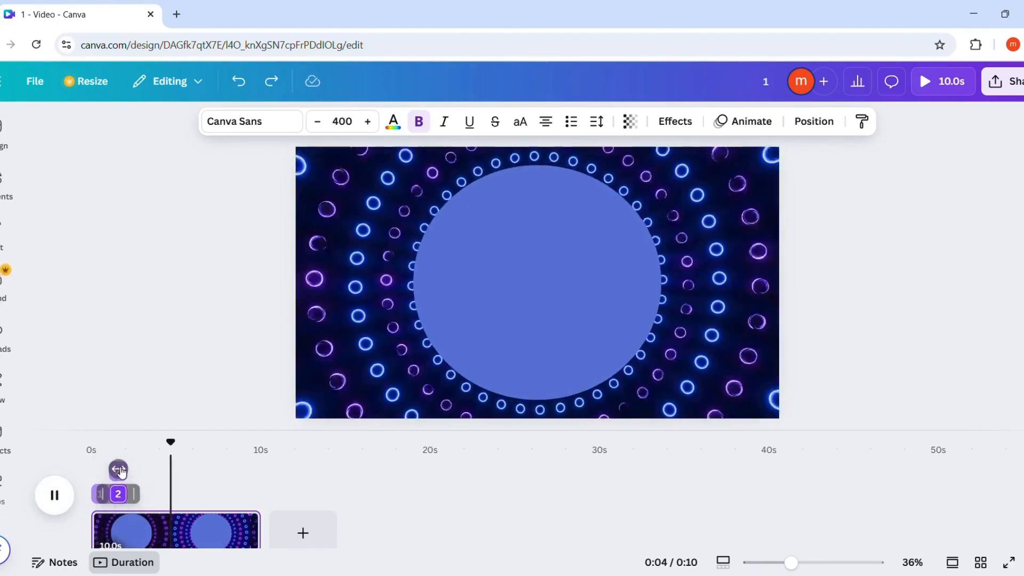
pyautogui.click(120, 470)
pyautogui.moveTo(119, 470); pyautogui.dragTo(138, 470)
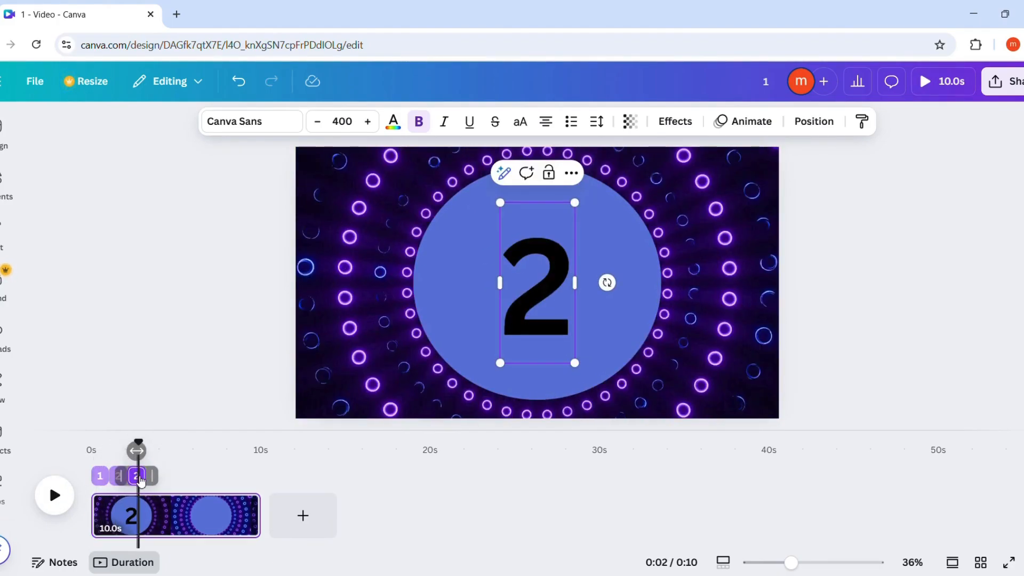
pyautogui.click(138, 477)
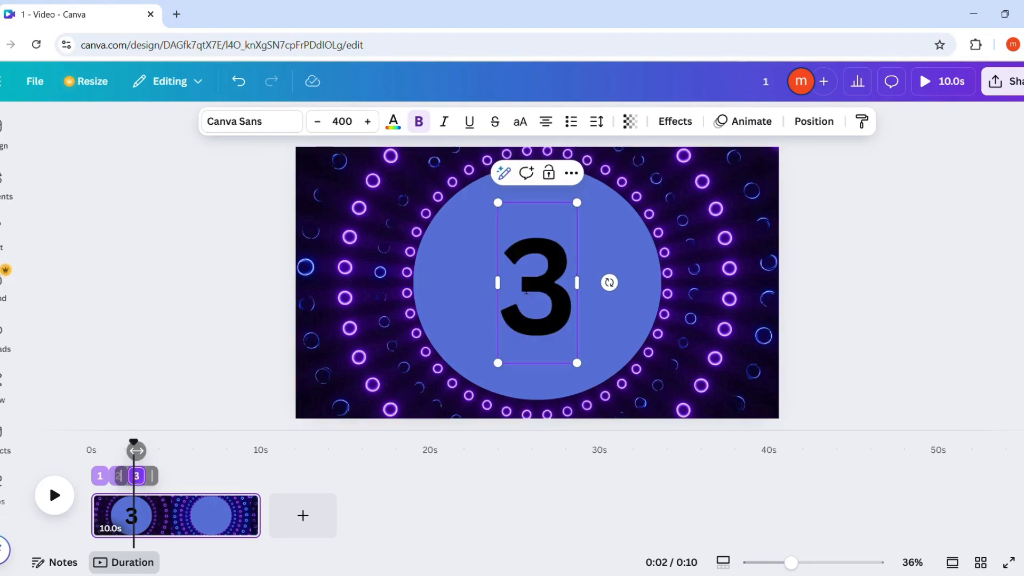
pyautogui.click(181, 380)
# Step: Duplicate the "3" and place the copy directly after it on the timeline
pyautogui.rightClick(138, 476)
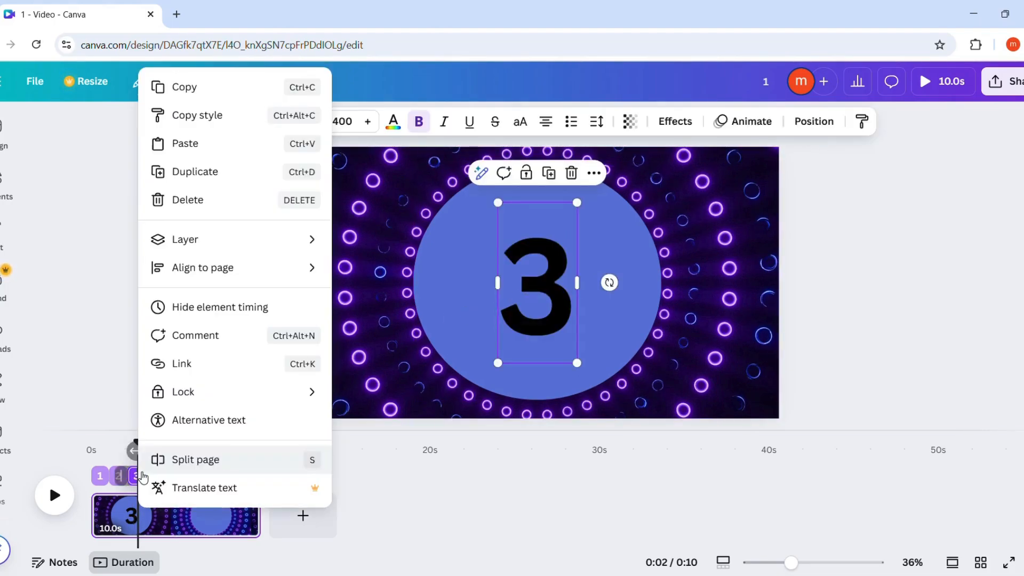
pyautogui.click(209, 173)
pyautogui.moveTo(137, 475); pyautogui.dragTo(155, 476)
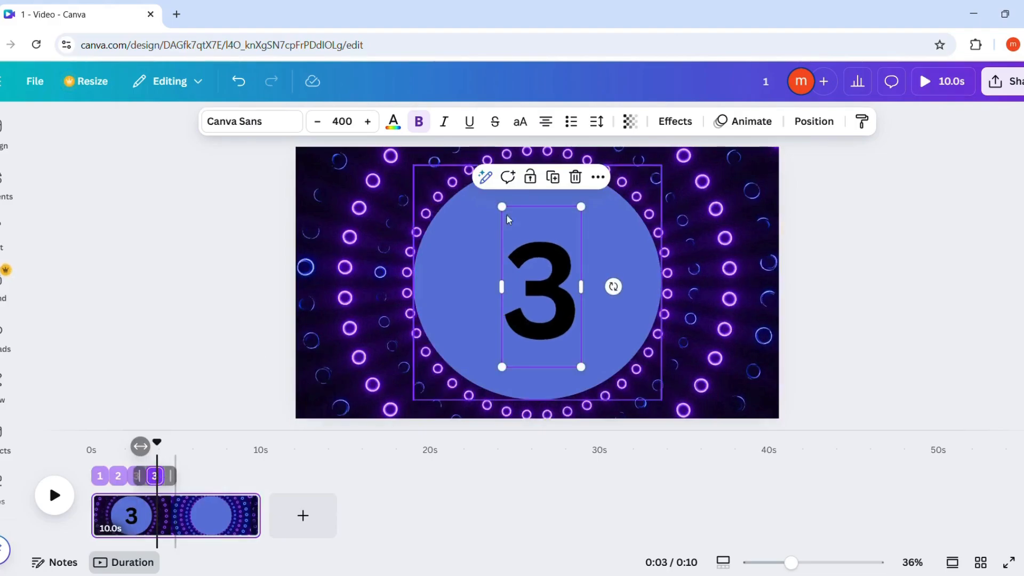
# Step: Change the text of the copied "3" to 4
pyautogui.press('Return')
pyautogui.write('4')
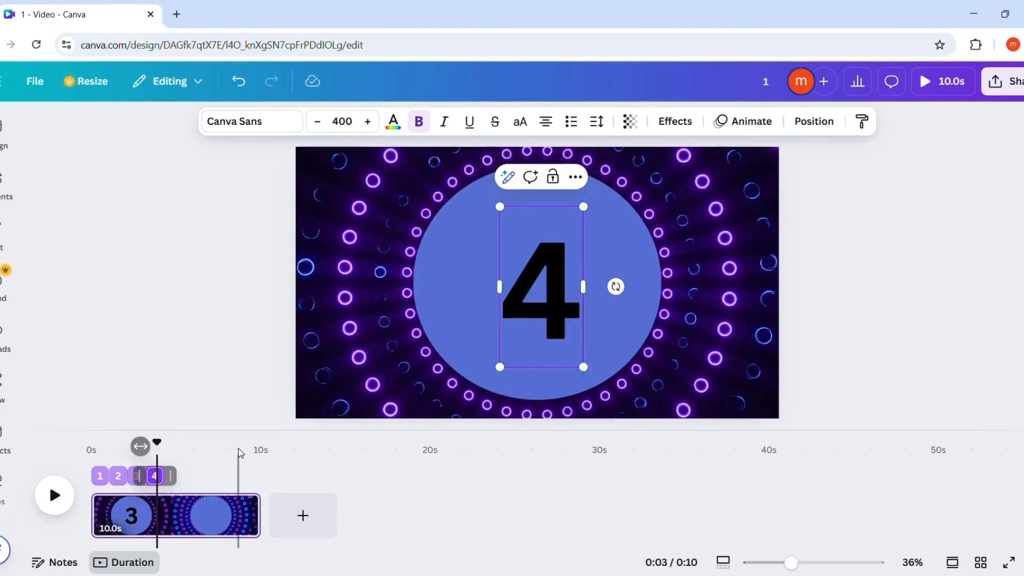
pyautogui.click(207, 466)
# Step: Duplicate the "4" and place the copy directly after it on the timeline
pyautogui.click(155, 475)
pyautogui.rightClick(155, 475)
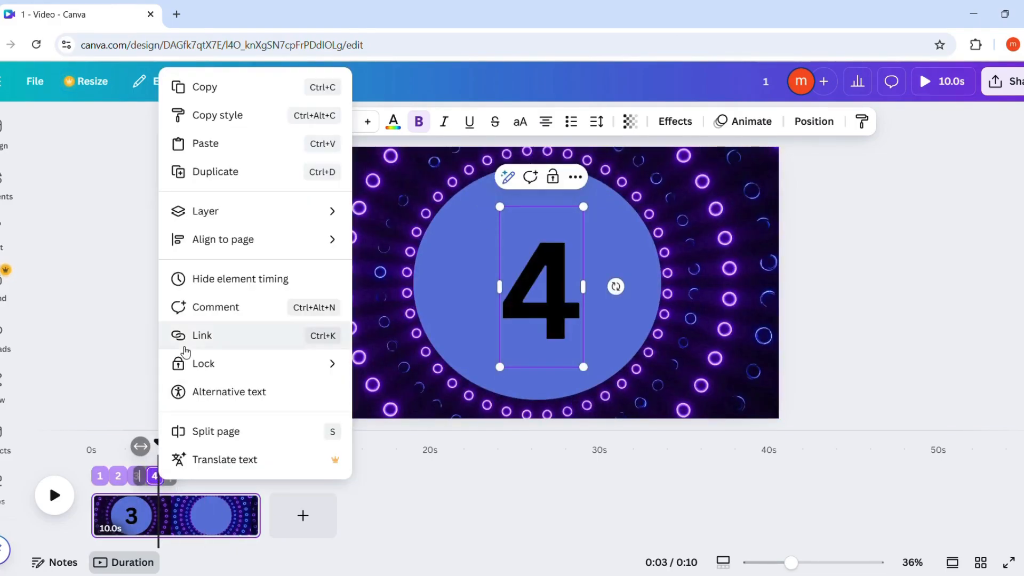
pyautogui.click(221, 177)
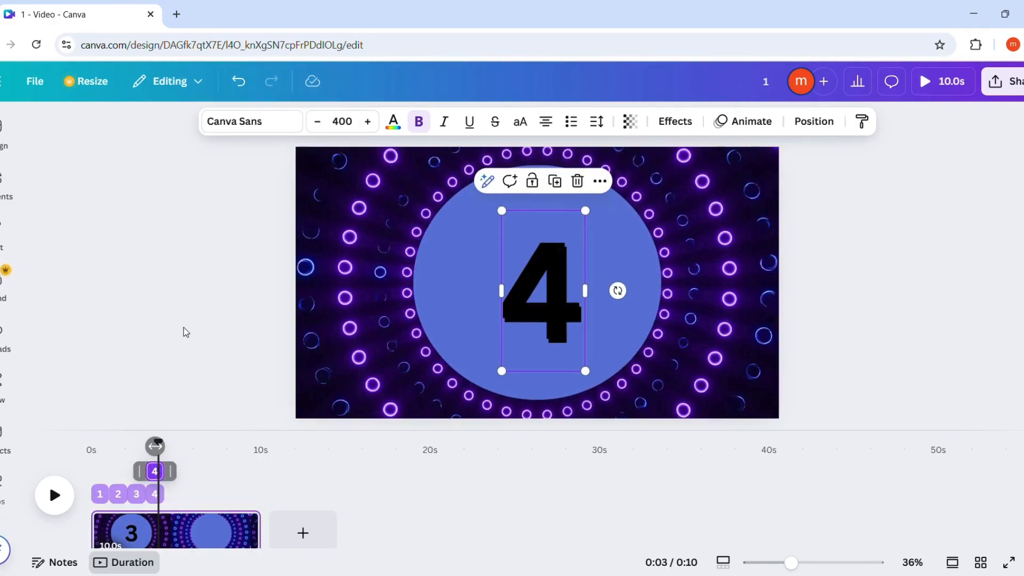
pyautogui.rightClick(163, 477)
pyautogui.click(158, 472)
pyautogui.moveTo(166, 473); pyautogui.dragTo(172, 474)
# Step: Change the text of the fourth number on the timeline to 5
pyautogui.doubleClick(551, 279)
pyautogui.write('5')
pyautogui.click(213, 369)
# Step: Shorten the page with the background video to 5.0 seconds on the timeline
pyautogui.click(236, 514)
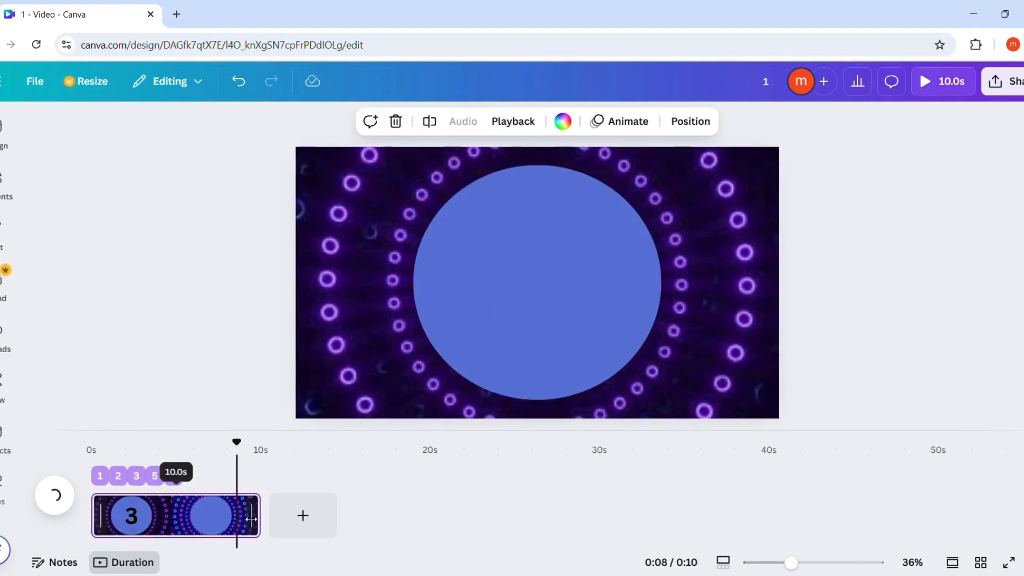
pyautogui.click(210, 515)
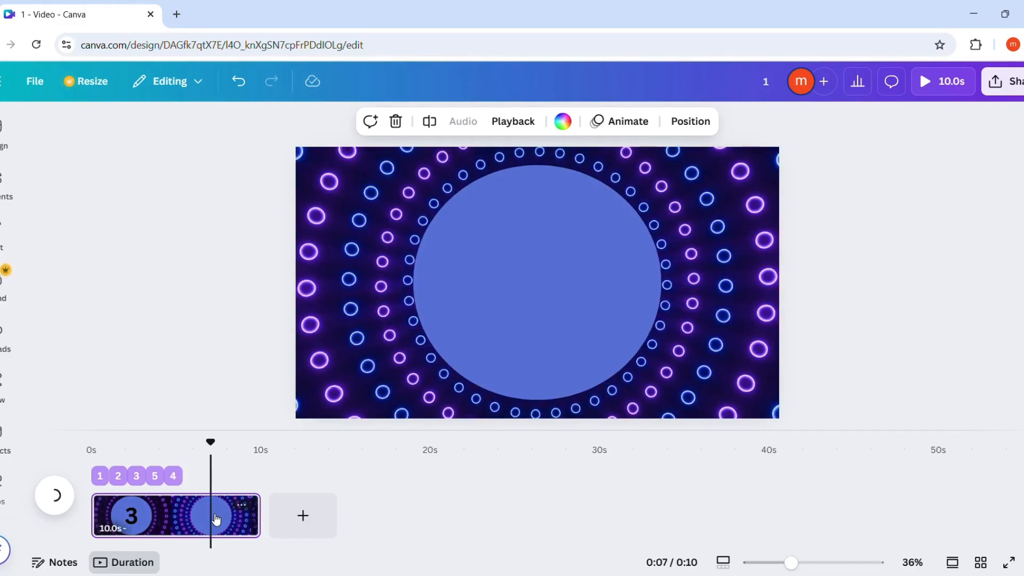
pyautogui.click(440, 266)
pyautogui.click(328, 266)
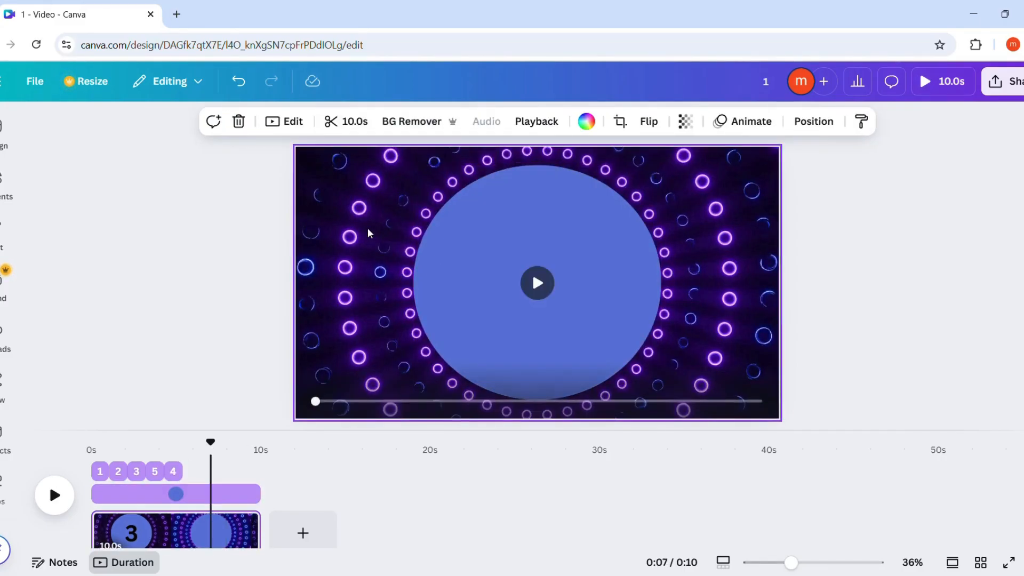
pyautogui.moveTo(262, 531); pyautogui.dragTo(175, 521)
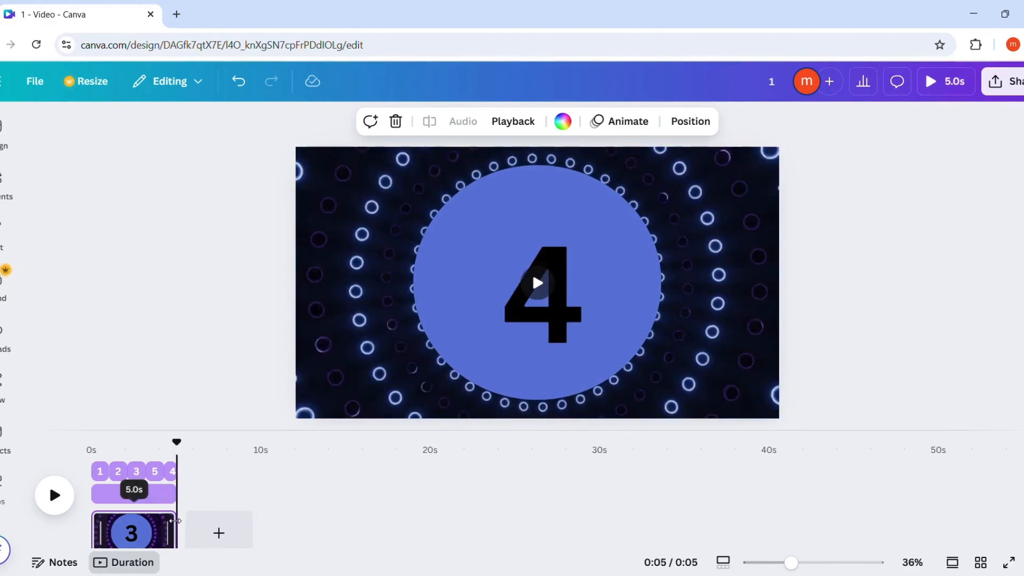
# Step: Play the page from the start to check the order of the numbers
pyautogui.click(99, 488)
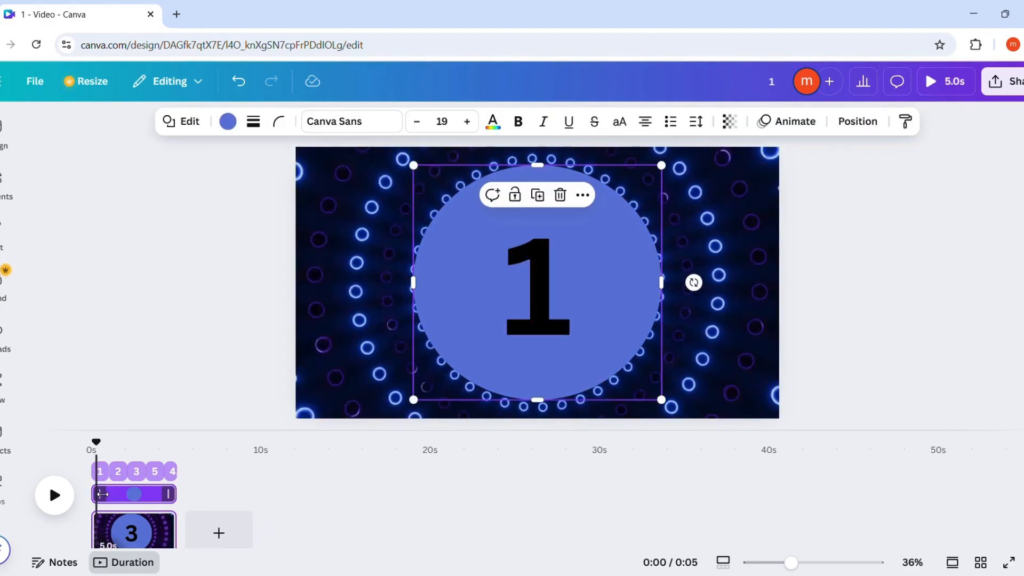
pyautogui.click(55, 495)
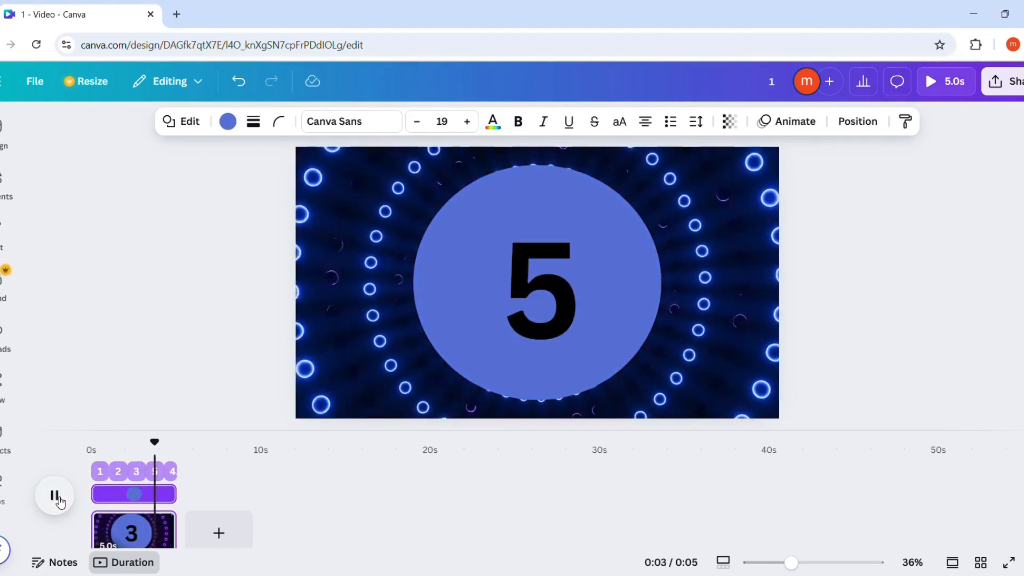
# Step: Change the fourth number on the timeline to 4 and the fifth number to 5
pyautogui.click(155, 446)
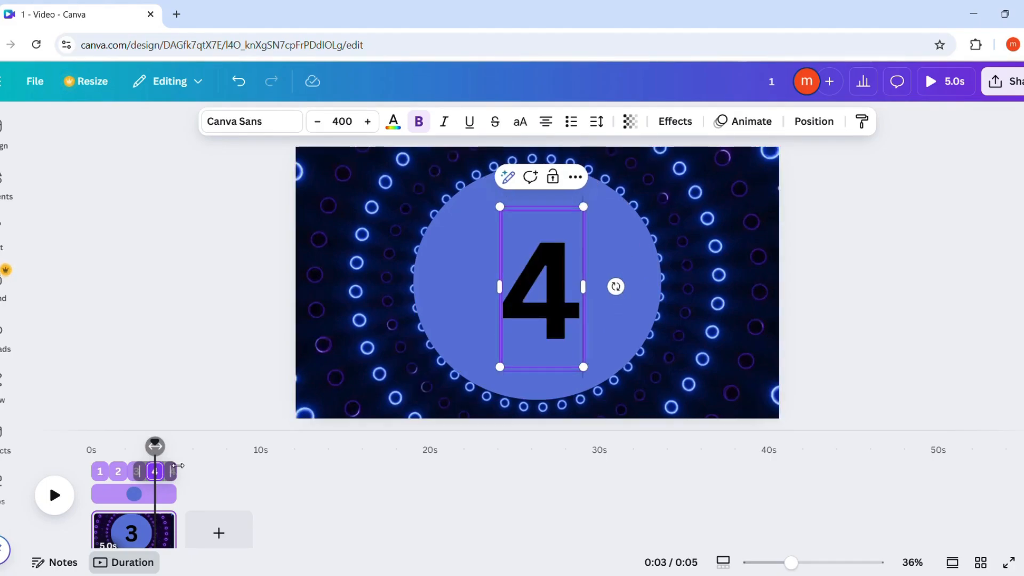
pyautogui.moveTo(155, 446); pyautogui.dragTo(170, 446)
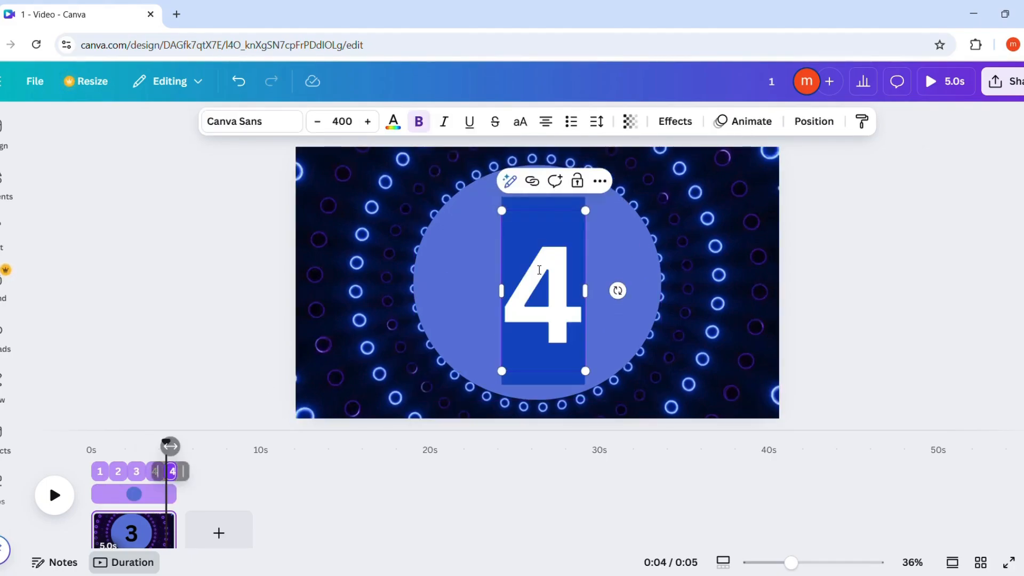
# Step: Align the number 5 to the middle and horizontal centre of the page
pyautogui.click(579, 181)
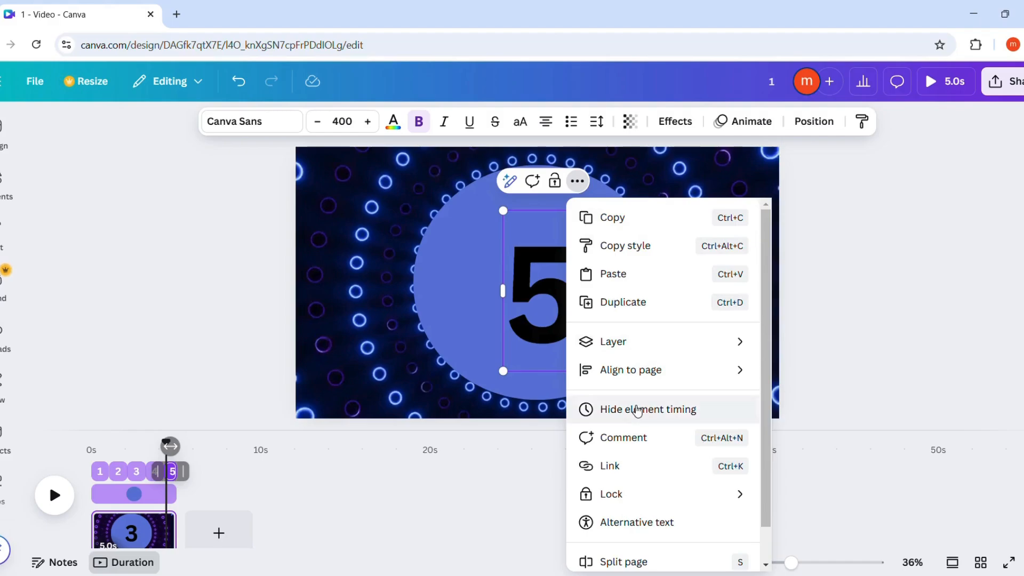
pyautogui.moveTo(661, 370)
pyautogui.click(799, 496)
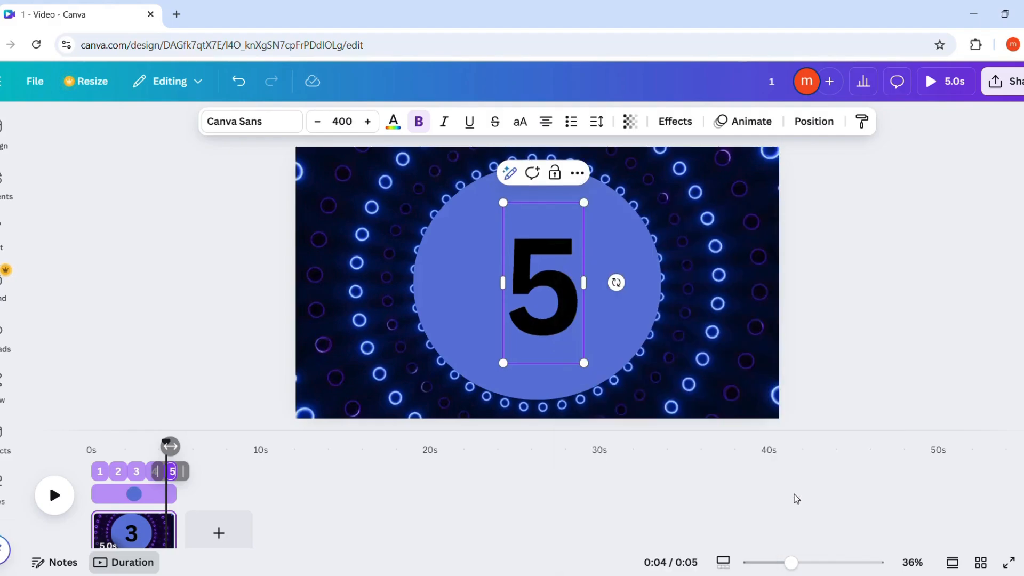
pyautogui.click(577, 174)
pyautogui.moveTo(647, 366)
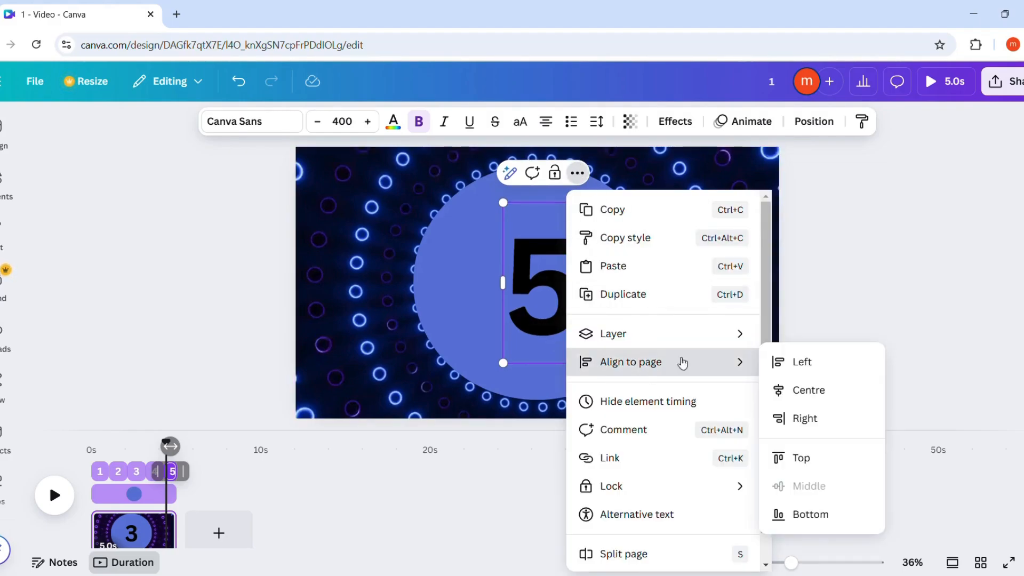
pyautogui.click(783, 395)
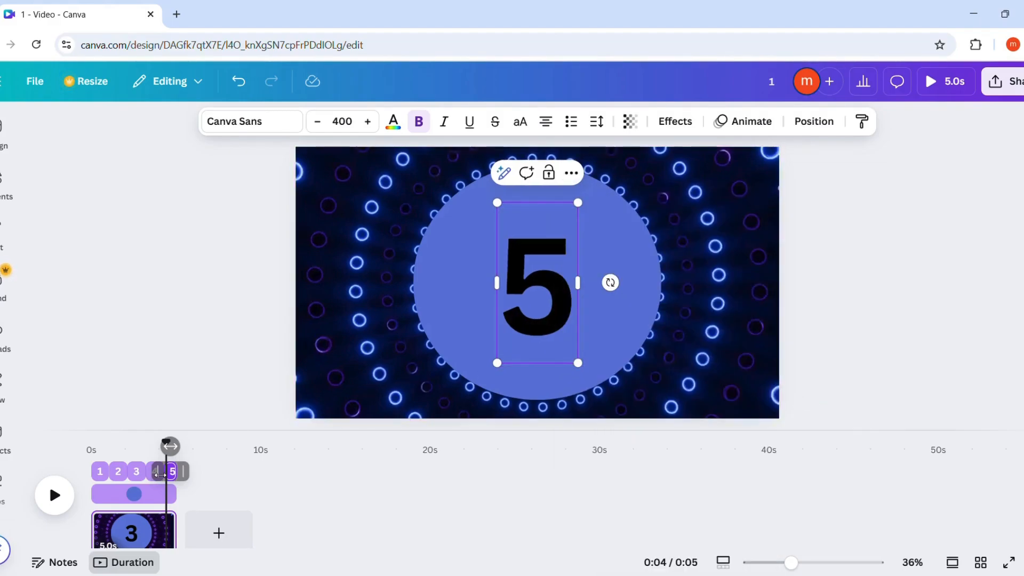
# Step: Align the other numbers on the timeline to the centre and middle of the page, starting with the 1
pyautogui.click(153, 448)
pyautogui.moveTo(171, 446); pyautogui.dragTo(98, 446)
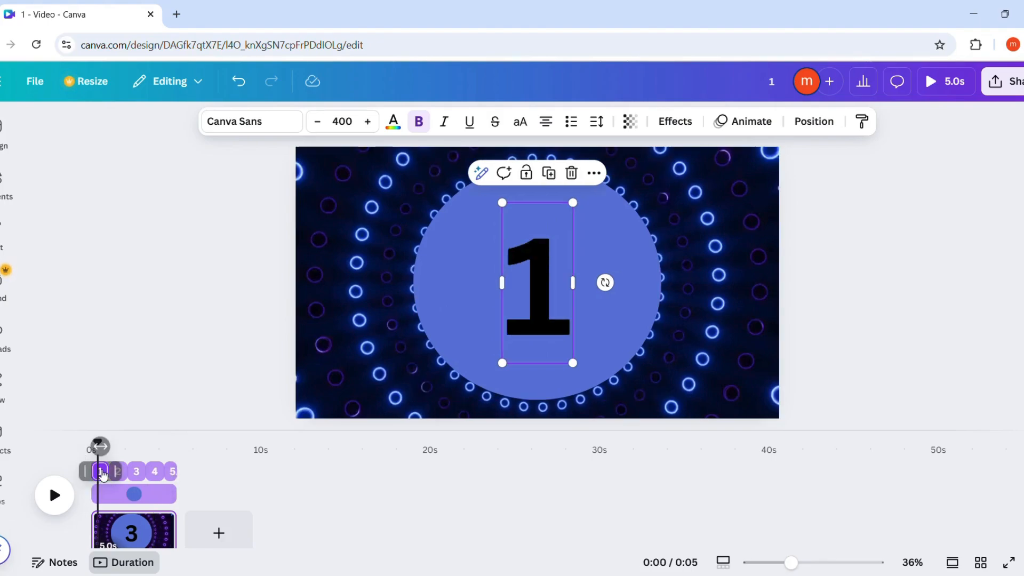
pyautogui.click(594, 173)
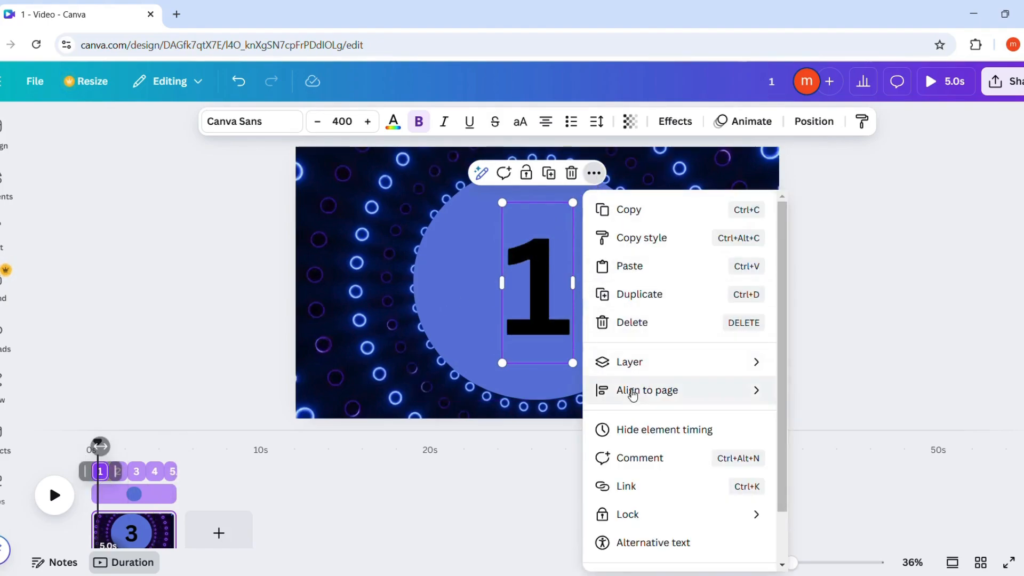
pyautogui.moveTo(673, 400)
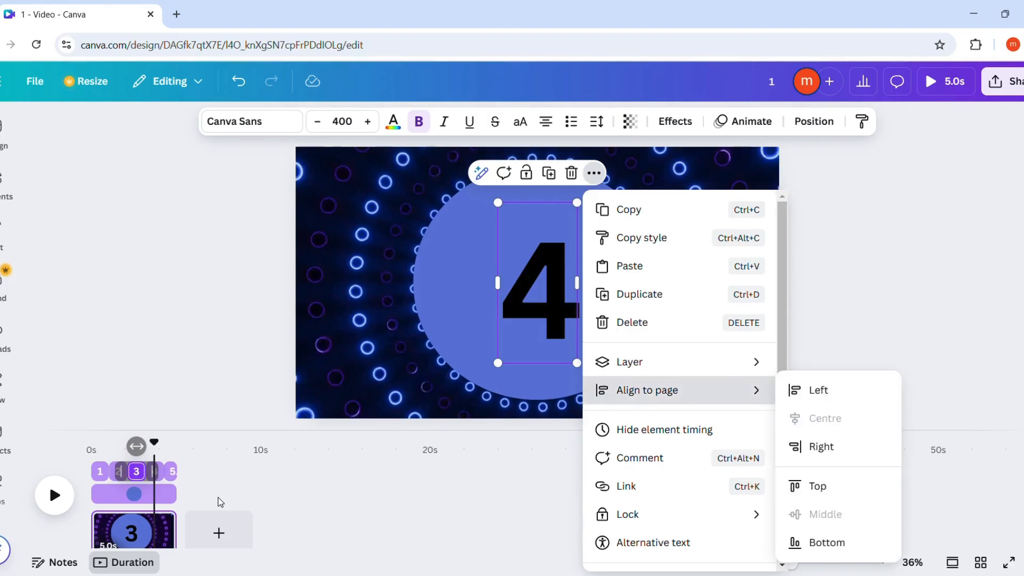
pyautogui.moveTo(602, 517)
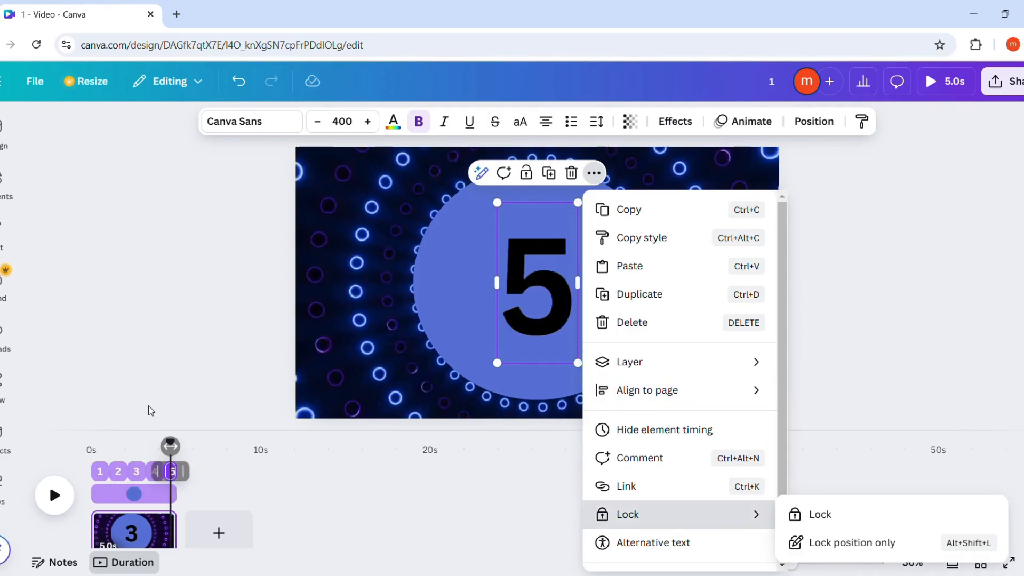
pyautogui.click(149, 412)
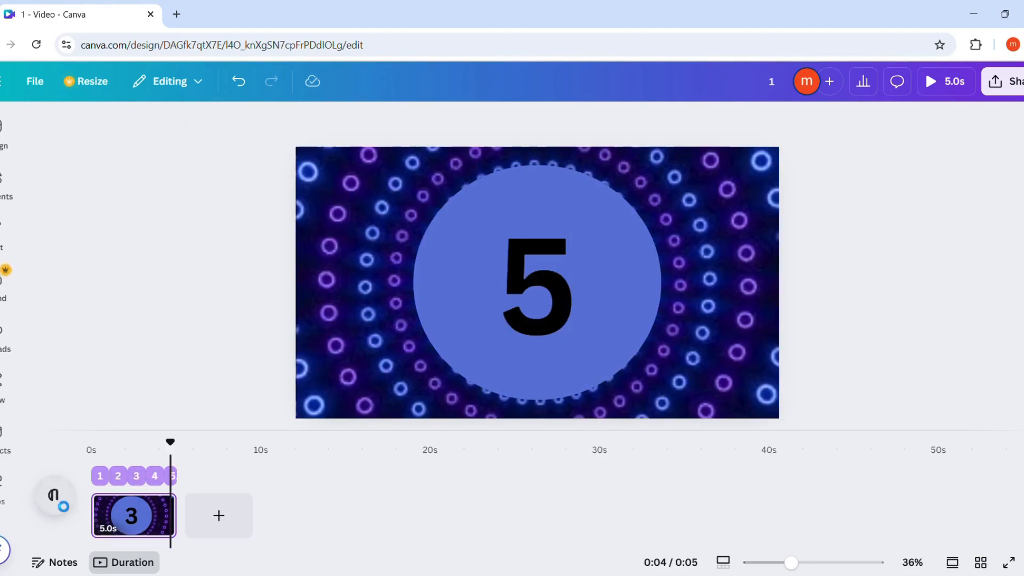
# Step: Play the page from the start to check the position of all five numbers
pyautogui.click(55, 495)
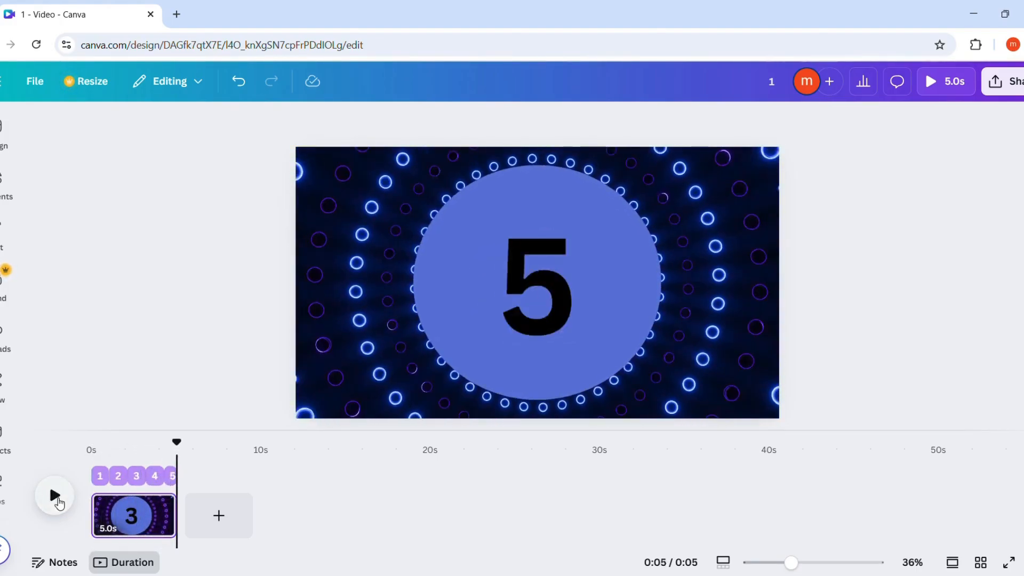
pyautogui.click(55, 496)
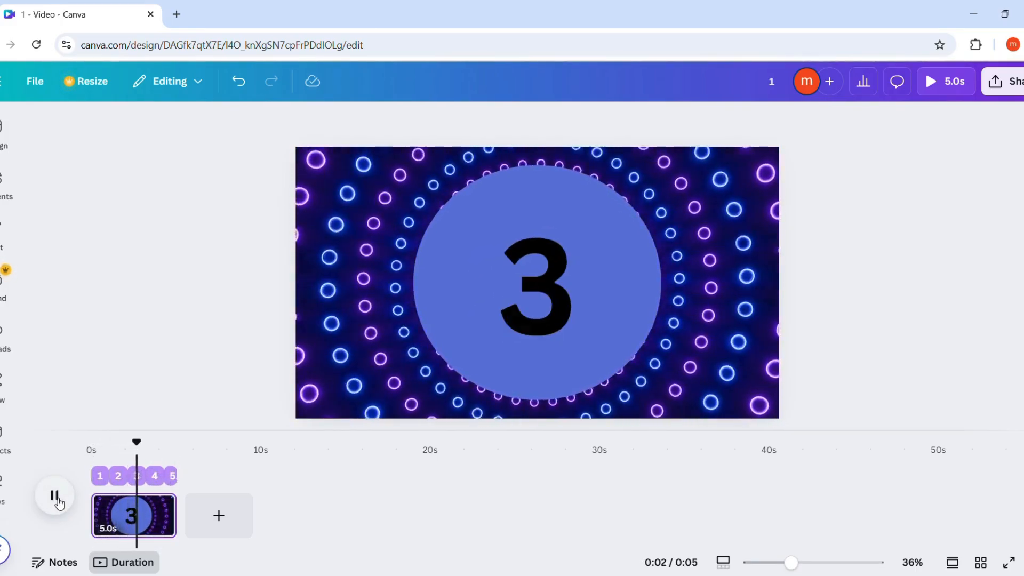
pyautogui.click(56, 497)
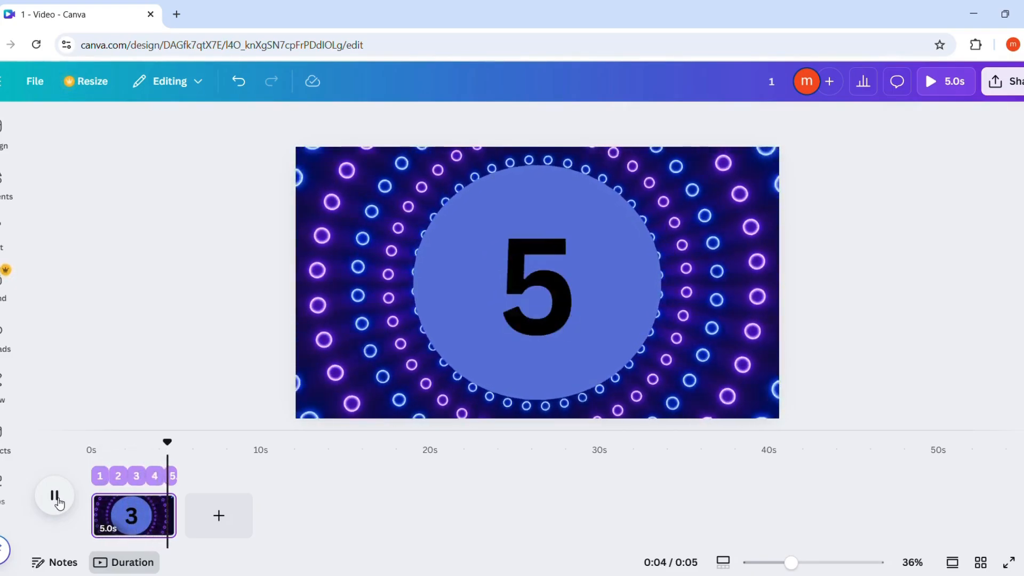
# Step: Add the uploaded new-year-countdown-last-minute audio track to the timeline
pyautogui.click(5, 181)
pyautogui.click(5, 335)
pyautogui.click(213, 197)
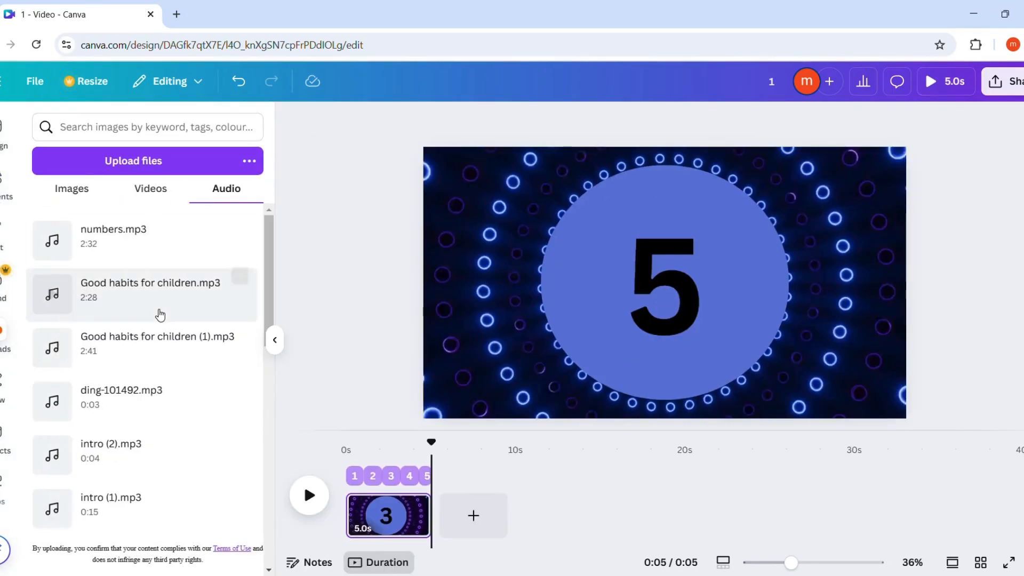
pyautogui.scroll(-5, 158, 315)
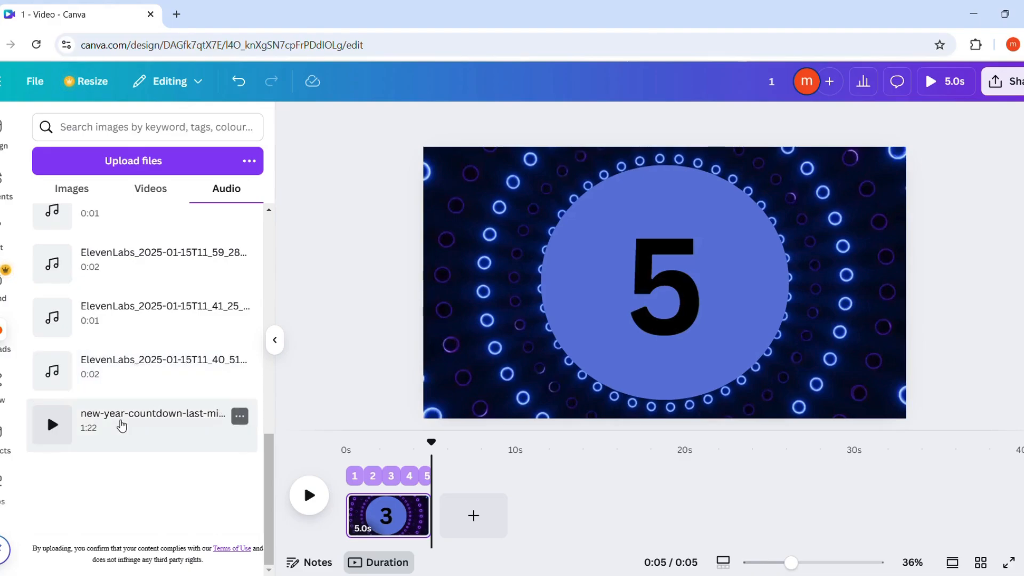
pyautogui.click(121, 425)
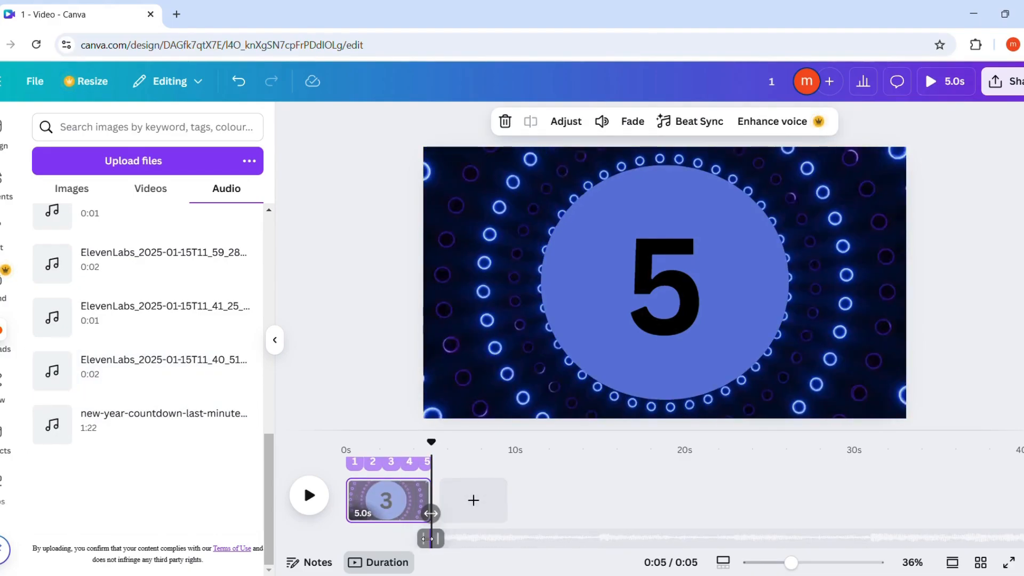
# Step: Fit the audio track to the full 5.0-second page and play the video with its sound
pyautogui.click(304, 483)
pyautogui.click(317, 499)
pyautogui.click(314, 502)
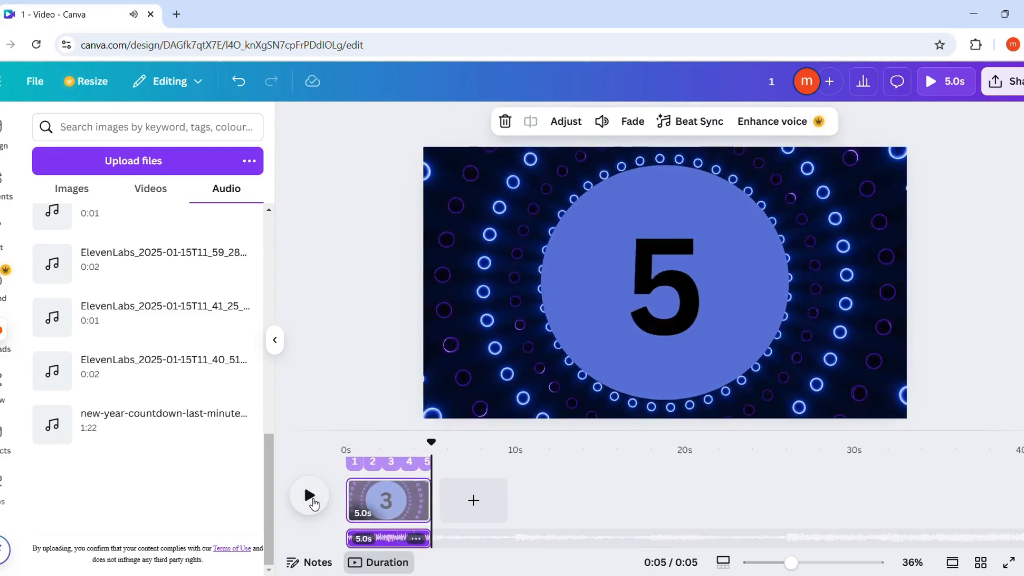
pyautogui.click(311, 497)
pyautogui.moveTo(430, 538); pyautogui.dragTo(431, 537)
pyautogui.click(992, 130)
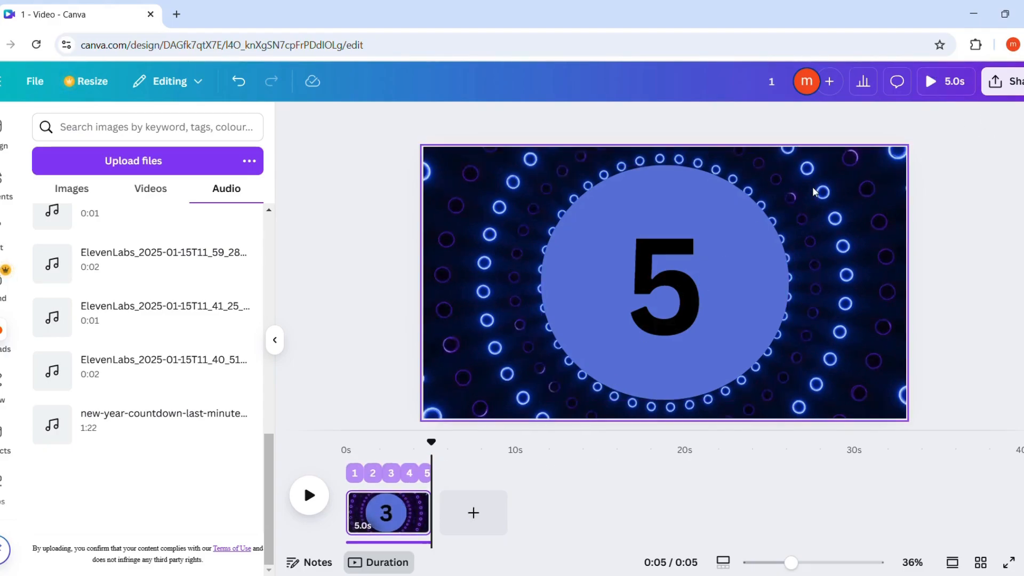
# Step: Download the finished video as an MP4 file in 1080p (HD) quality
pyautogui.click(896, 174)
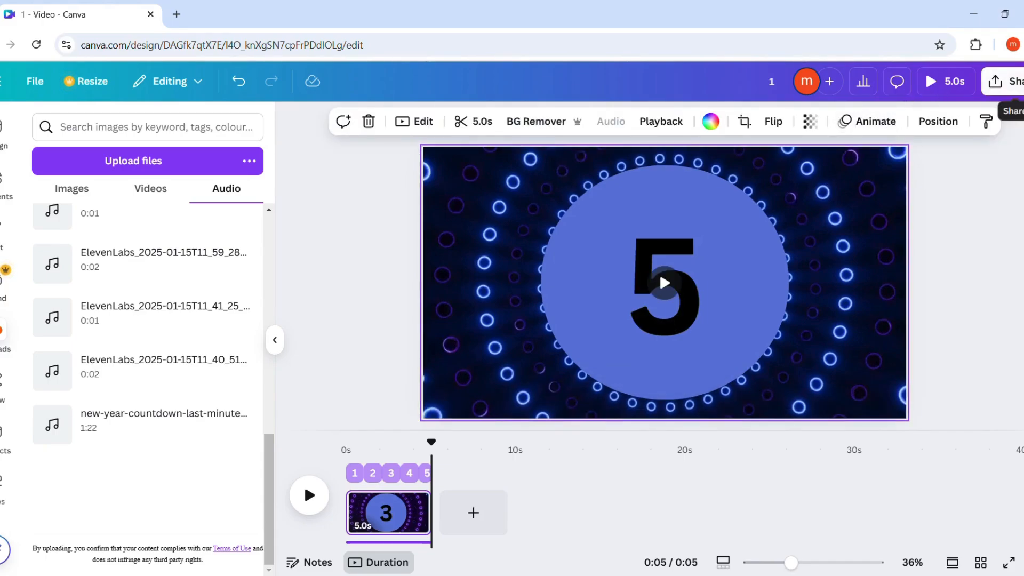
pyautogui.click(1006, 81)
pyautogui.click(796, 356)
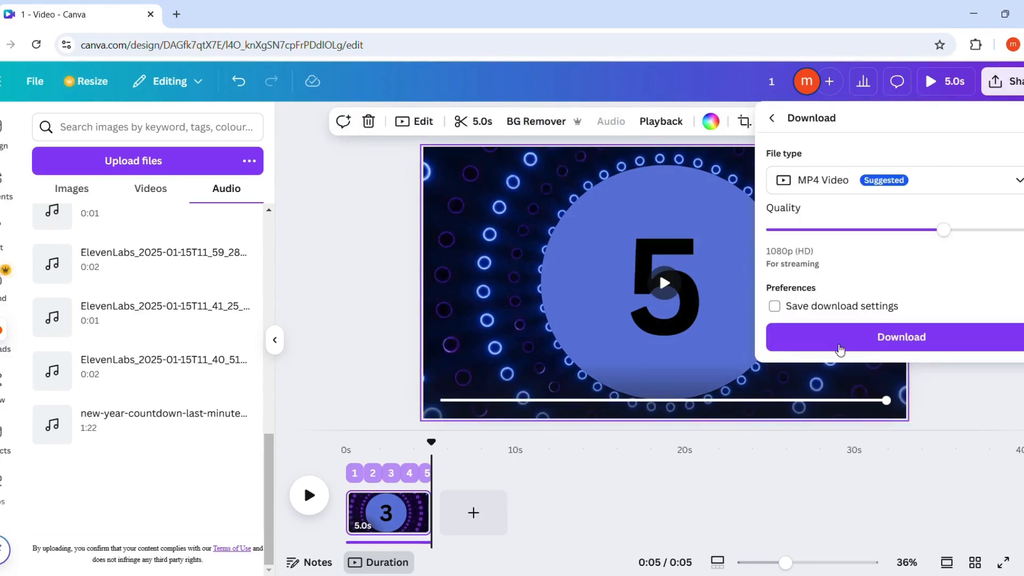
pyautogui.click(867, 337)
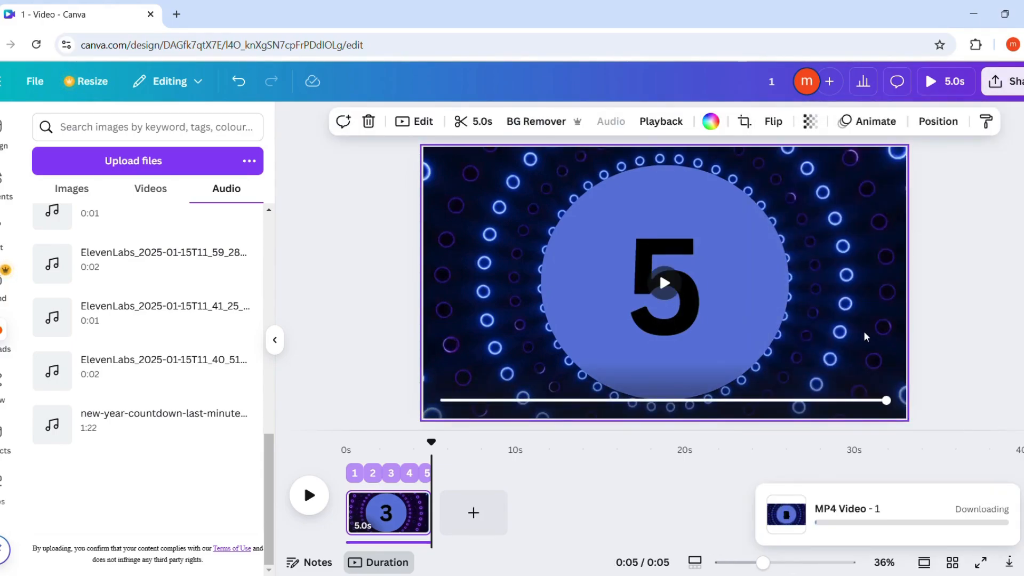